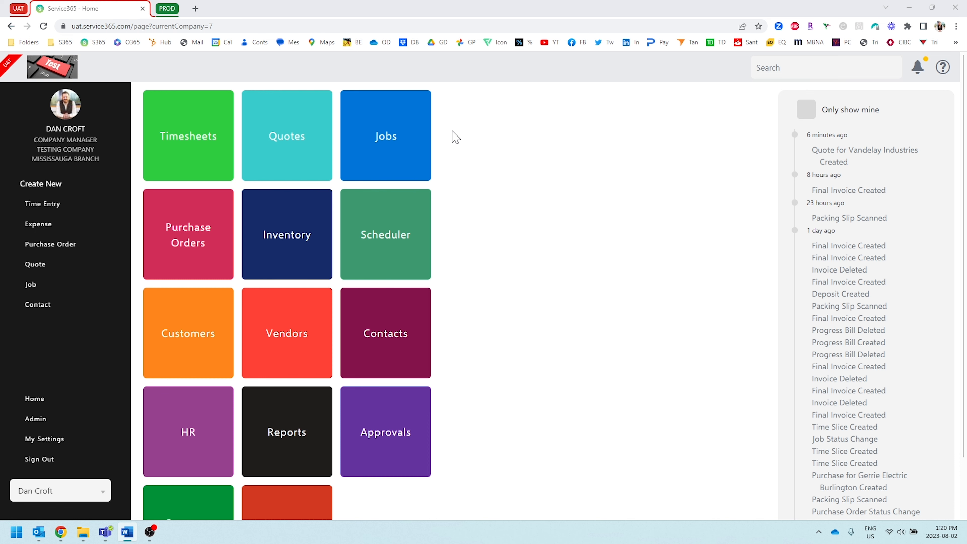
Open the quote titled "Demo of print settings." from the quote list and view its worksheet.
left_click(262, 144)
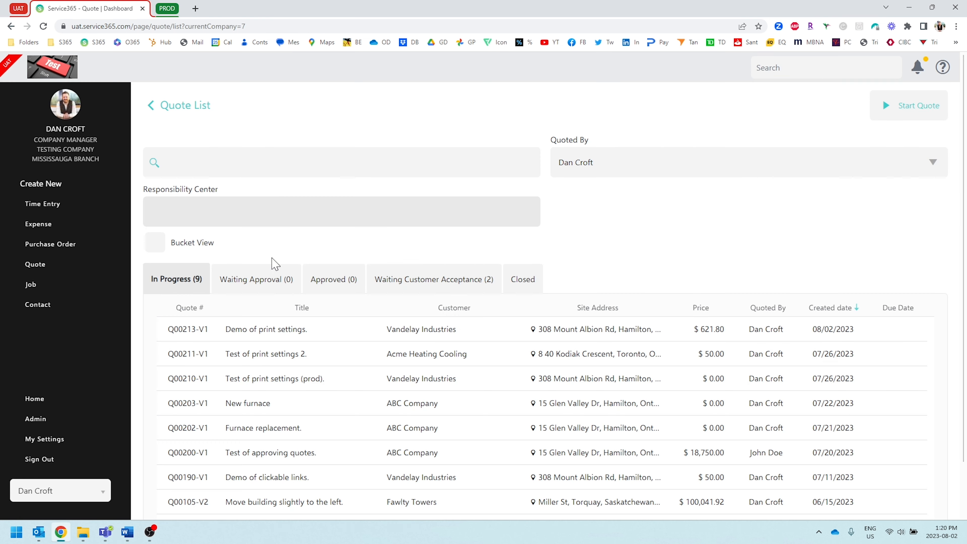
left_click(267, 329)
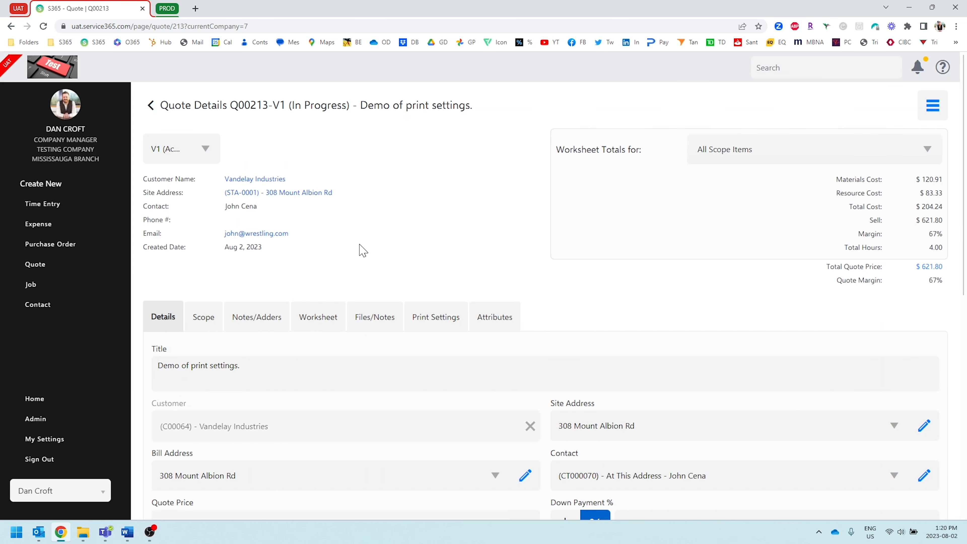
scroll(363, 250, "down", 2)
left_click(324, 234)
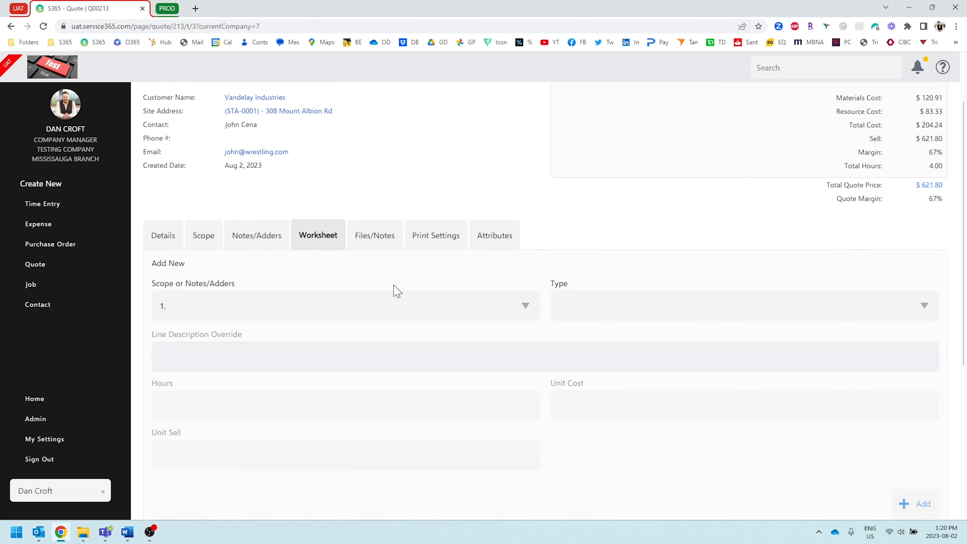
scroll(396, 292, "down", 5)
scroll(327, 442, "up", 7)
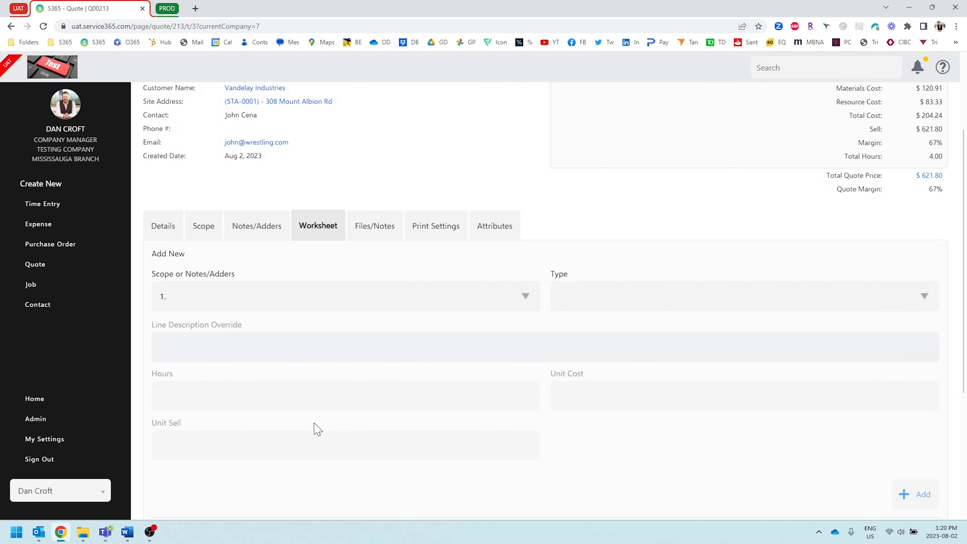
Open the quote's print preview and review the quotation's header, line items, totals and terms.
left_click(933, 106)
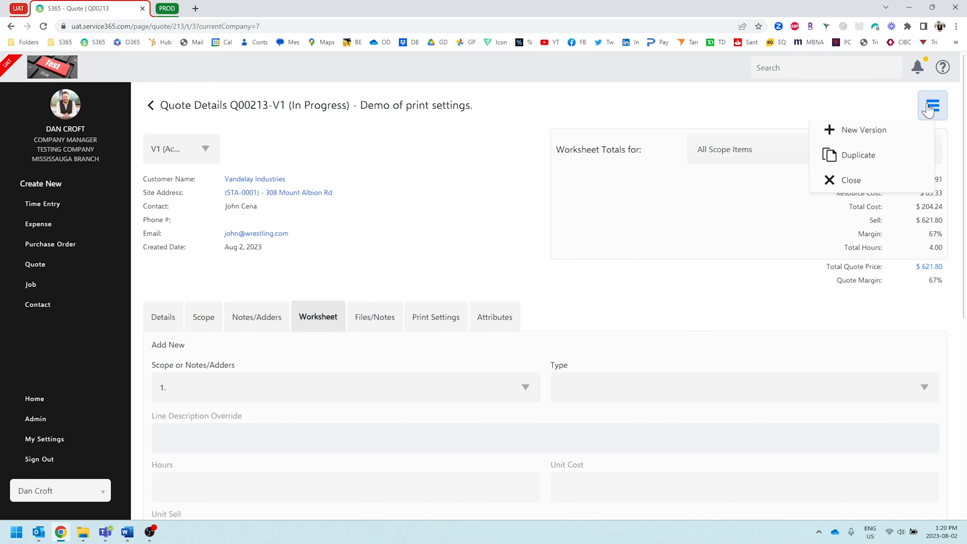
left_click(854, 163)
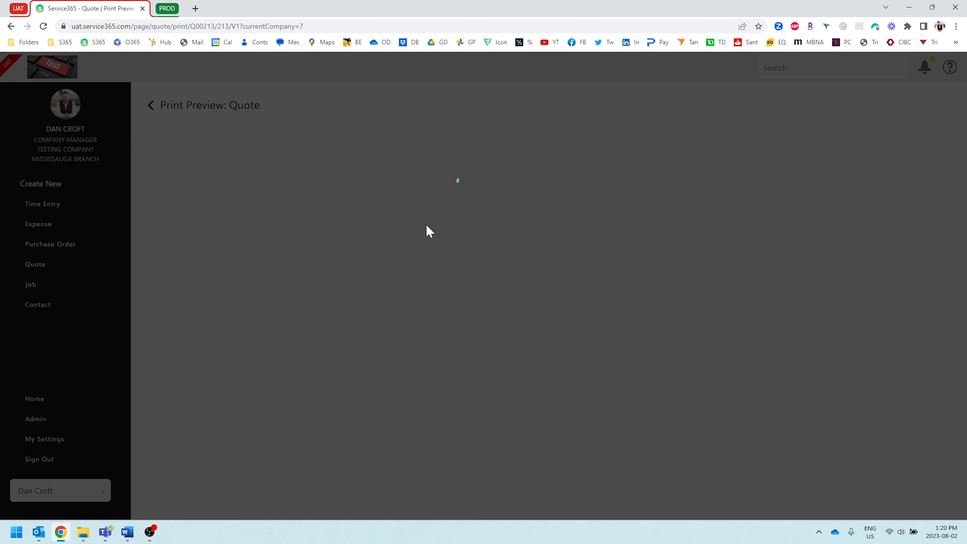
scroll(474, 277, "down", 3)
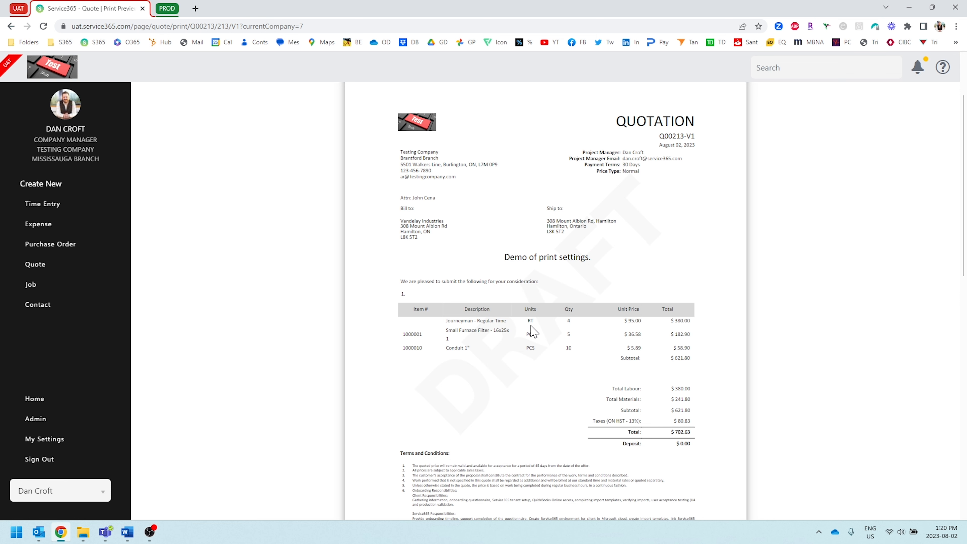
scroll(544, 324, "up", 3)
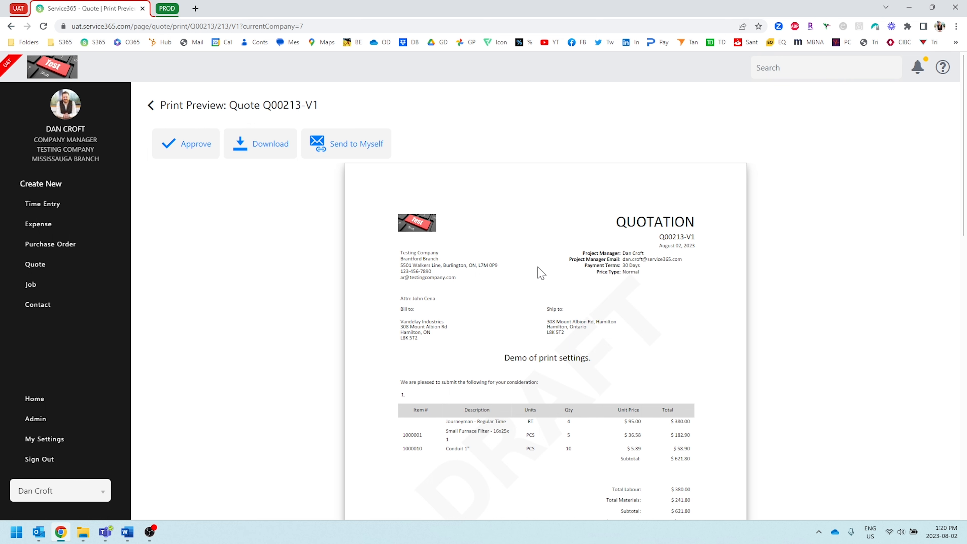
scroll(543, 273, "down", 2)
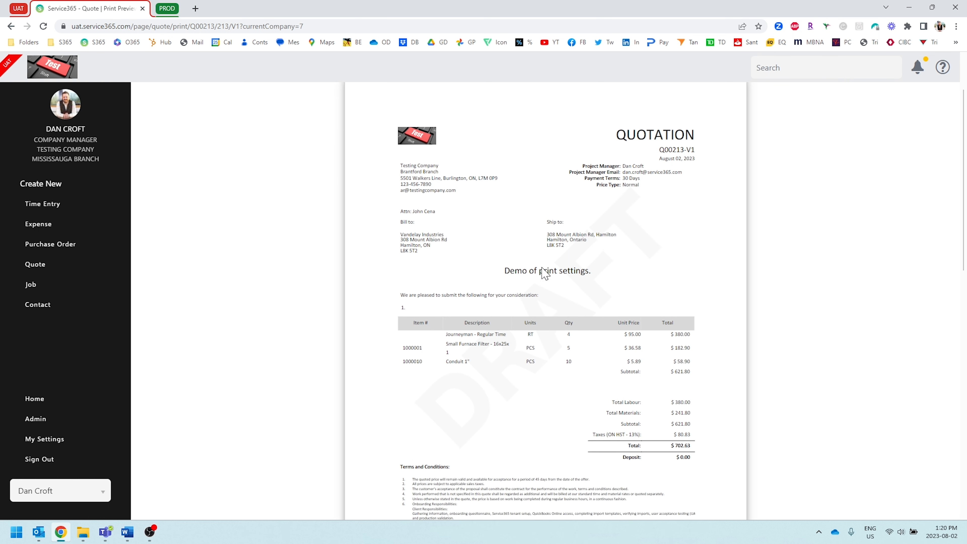
scroll(544, 273, "up", 2)
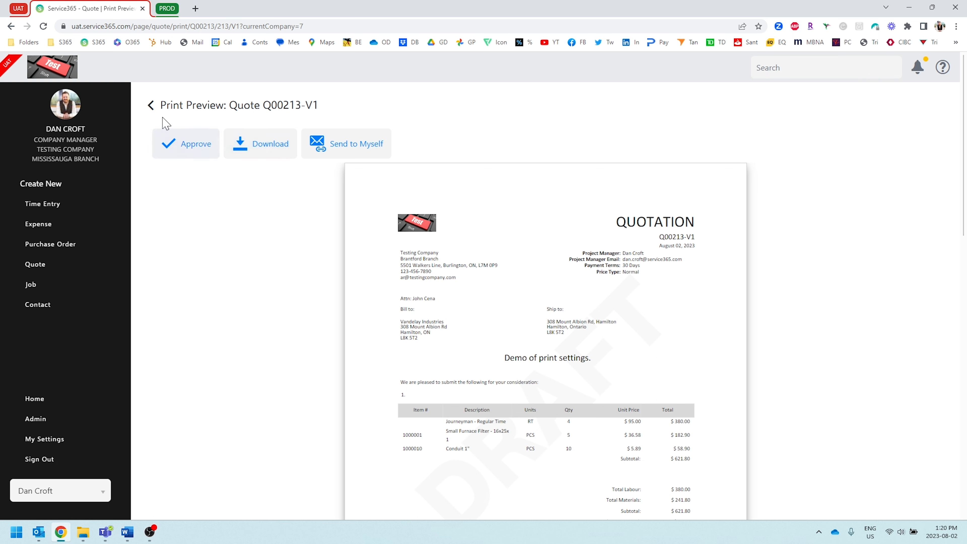
Leave the print preview, return to the home page and open Company Files.
left_click(150, 106)
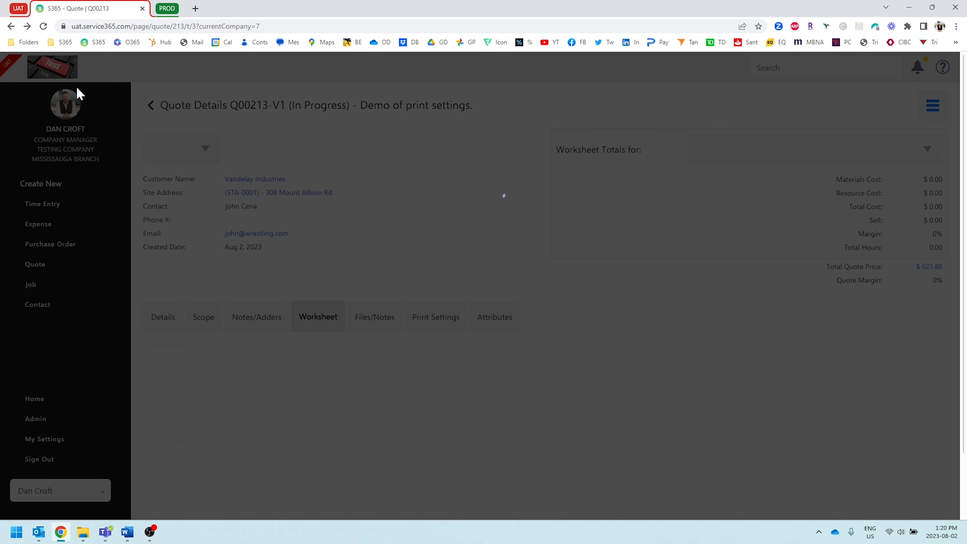
left_click(60, 70)
scroll(454, 273, "down", 2)
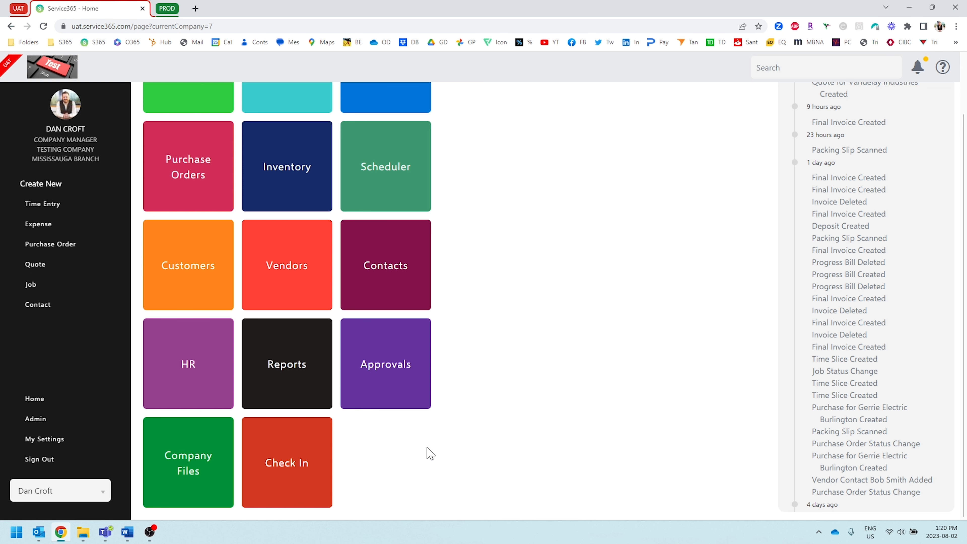
left_click(201, 449)
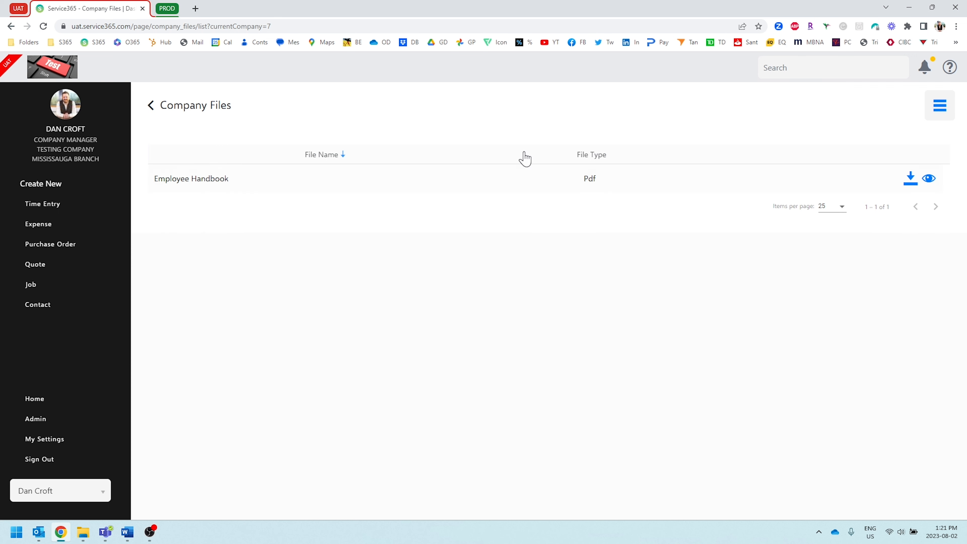
Upload the Employee Handbook PDF to the company files through the File Manager and close it.
left_click(932, 113)
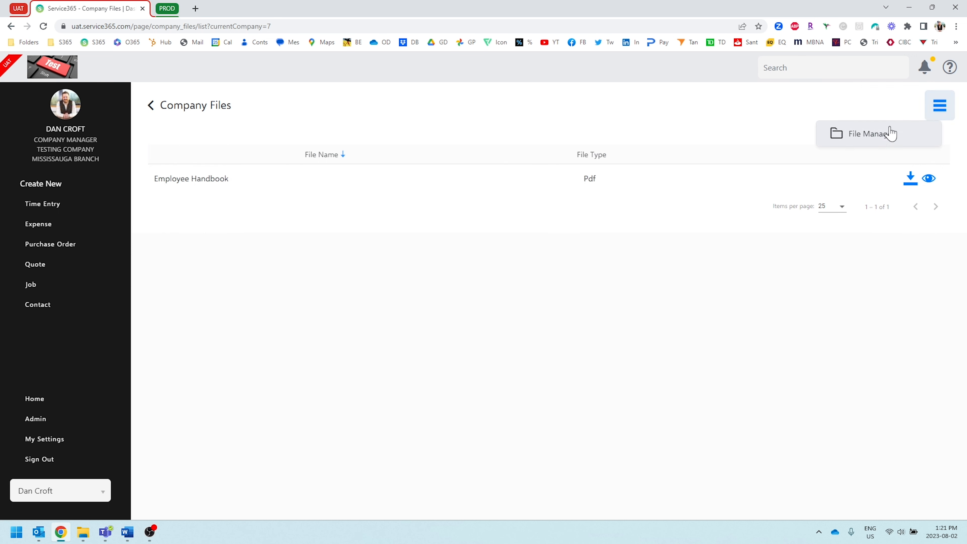
left_click(887, 133)
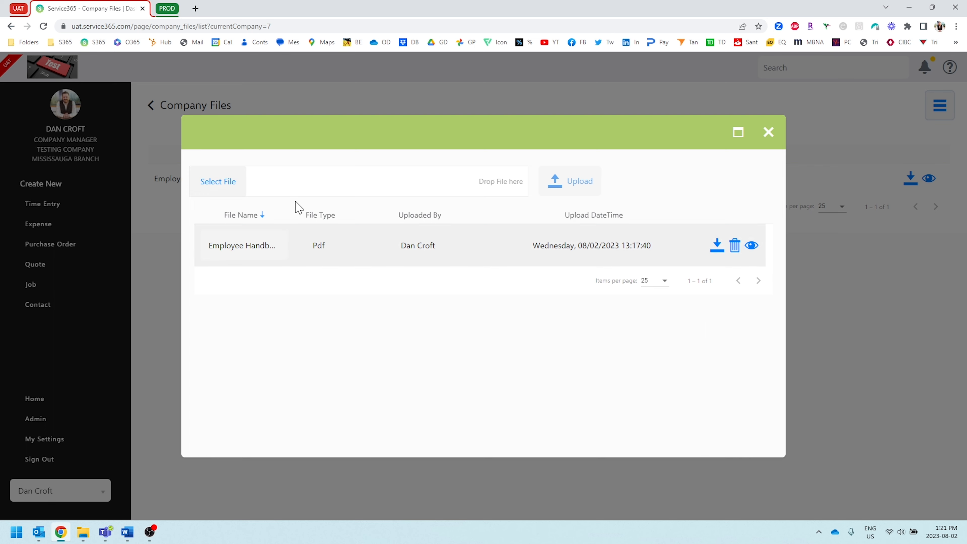
left_click(233, 180)
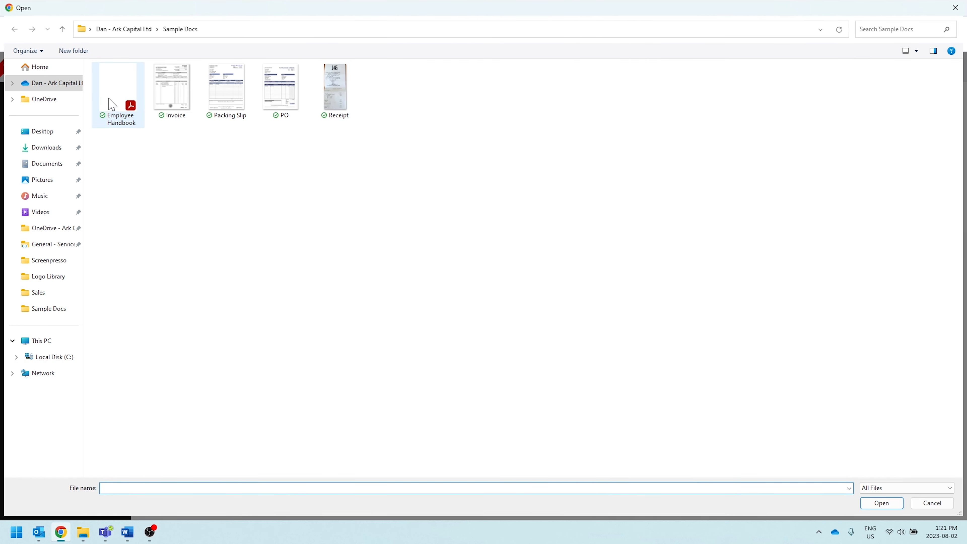
left_click(119, 78)
double_click(118, 78)
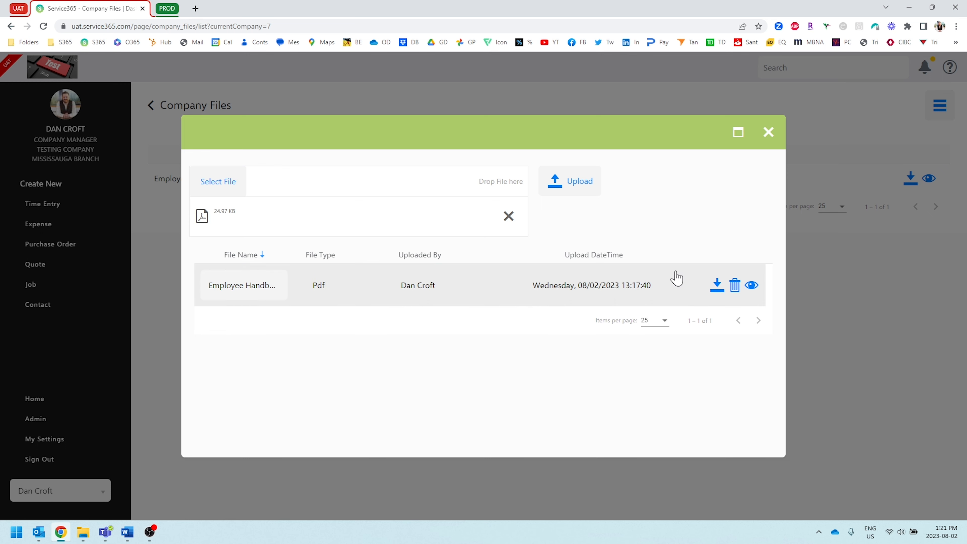
left_click(578, 186)
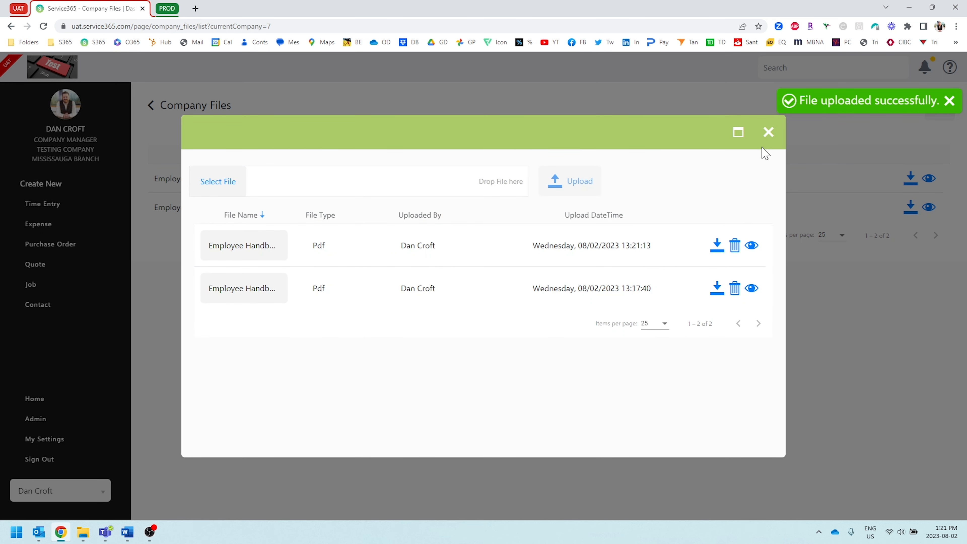
left_click(769, 132)
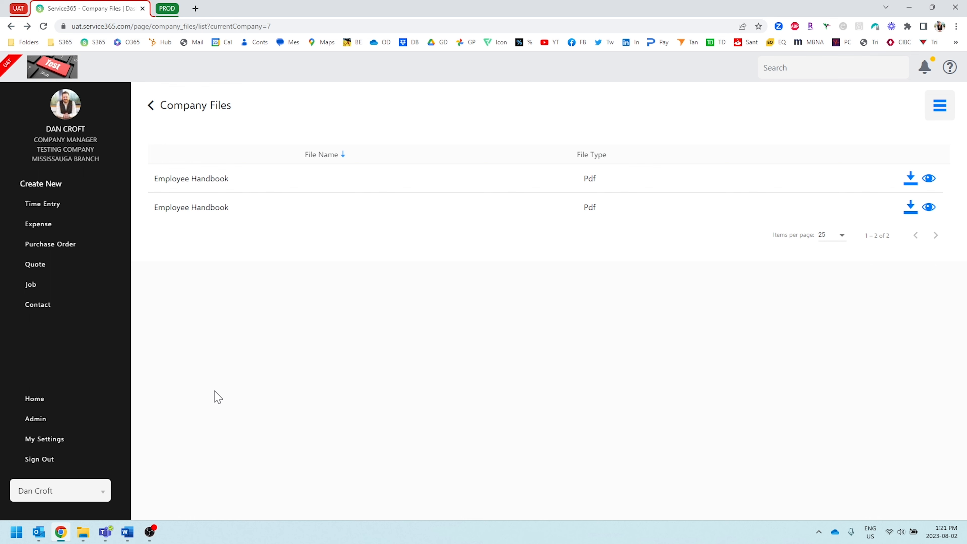
Open the Emails & Files settings in the company administration area.
left_click(72, 420)
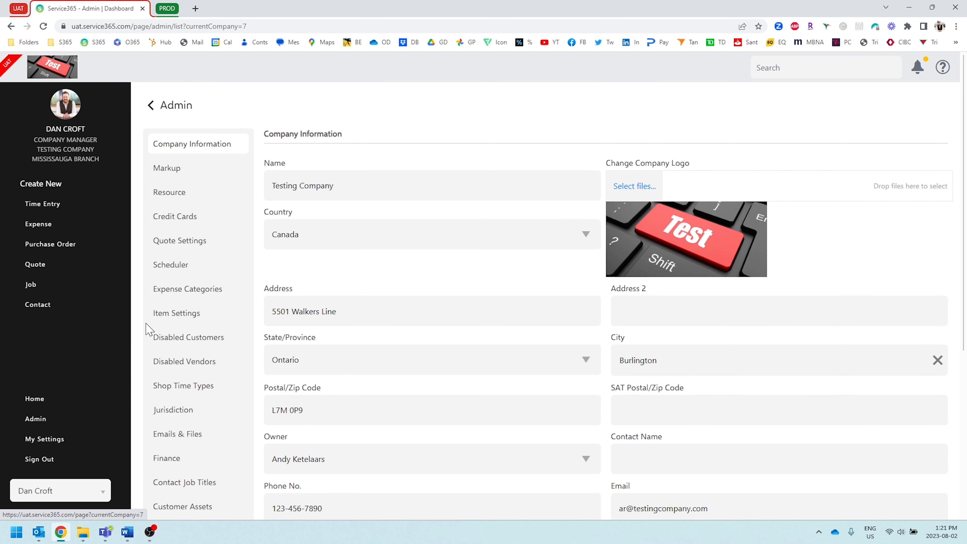
scroll(151, 328, "down", 3)
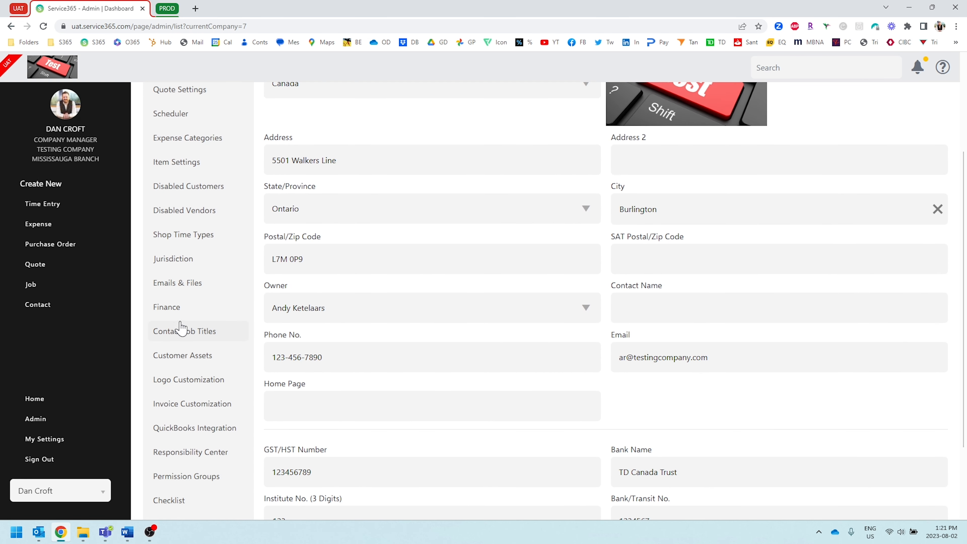
scroll(196, 327, "up", 2)
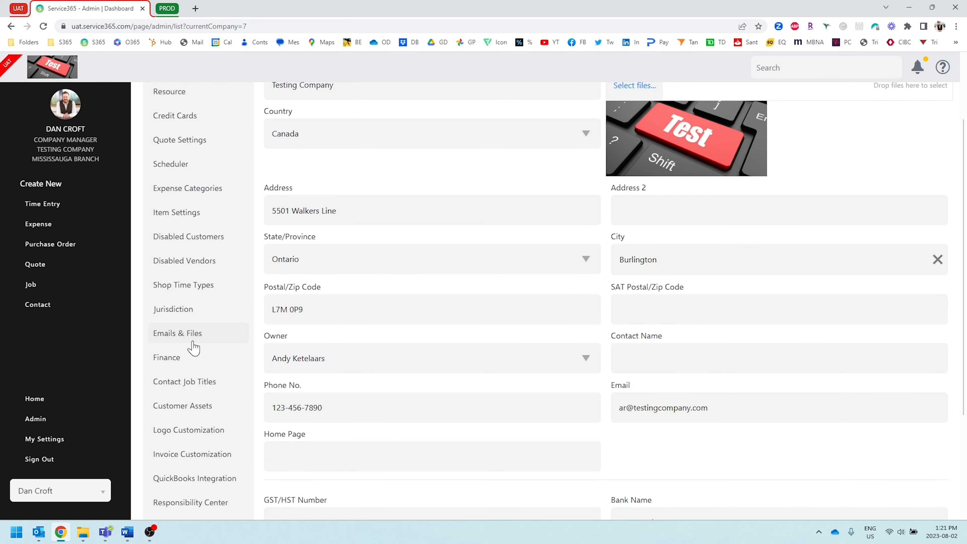
left_click(197, 338)
scroll(416, 417, "up", 3)
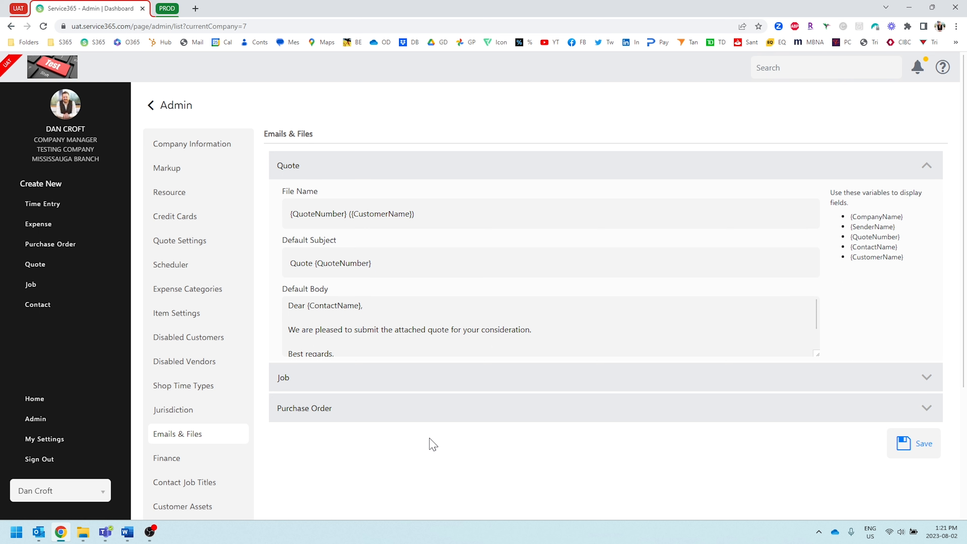
Examine the Quote email template's default body, including the greeting, message and signature variables.
scroll(360, 310, "down", 1)
scroll(381, 315, "up", 1)
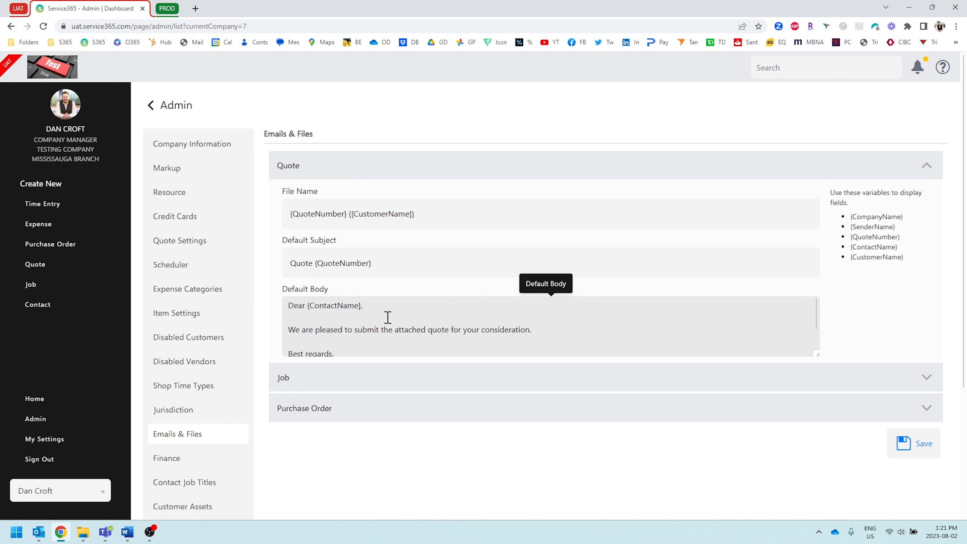
left_click(544, 328)
left_click_drag(551, 330, 279, 323)
left_click(343, 310)
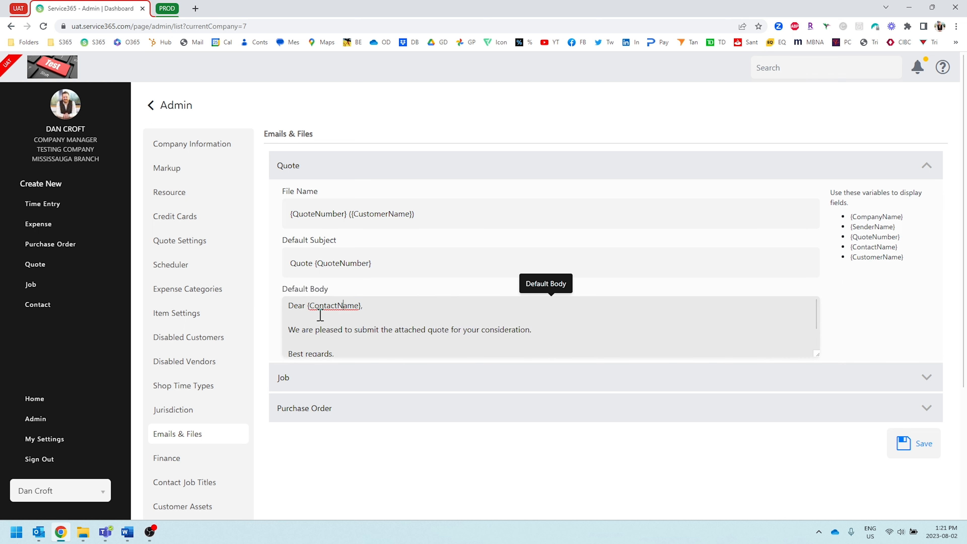
scroll(322, 315, "down", 1)
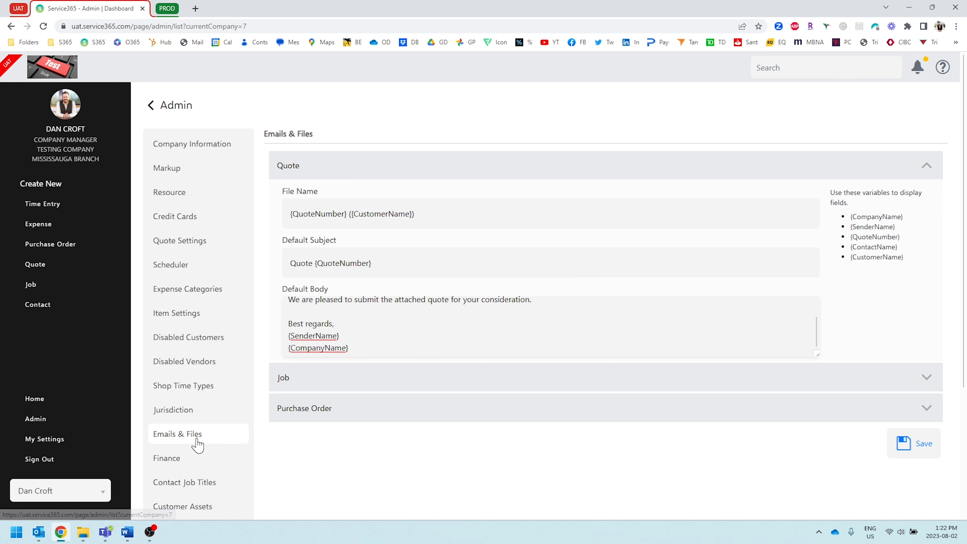
scroll(506, 236, "down", 3)
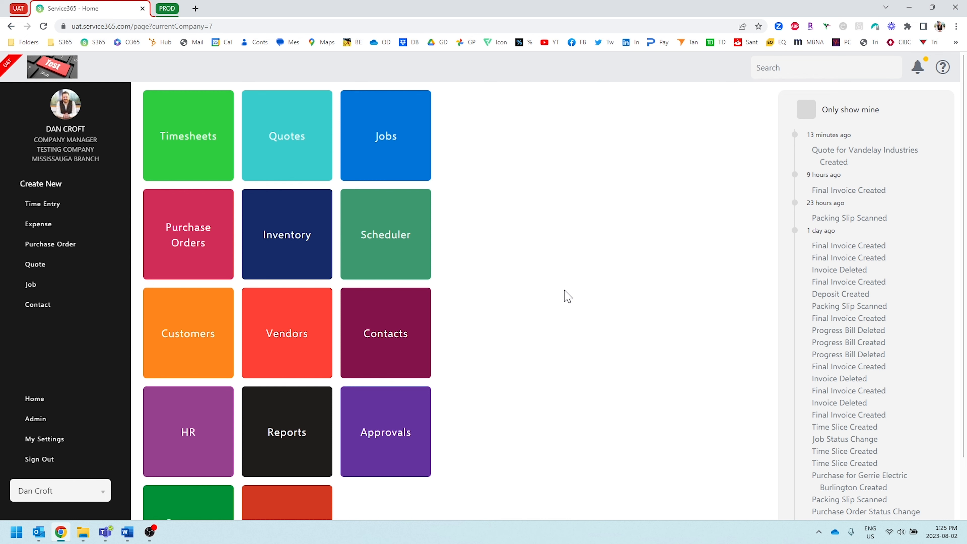
Start a time entry for Aug 2nd in Timesheets, assigned to (Shop Time) with the shop time type Training.
left_click(169, 138)
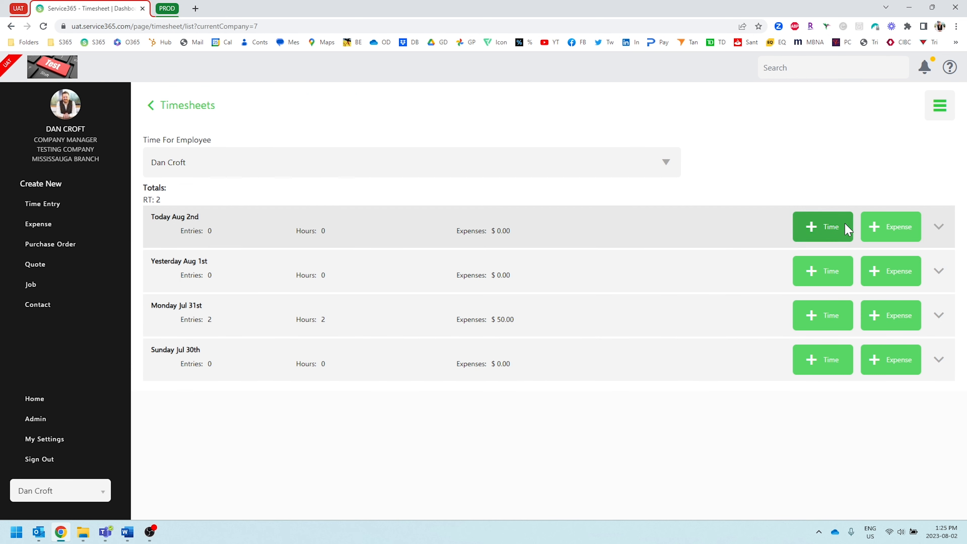
left_click(807, 225)
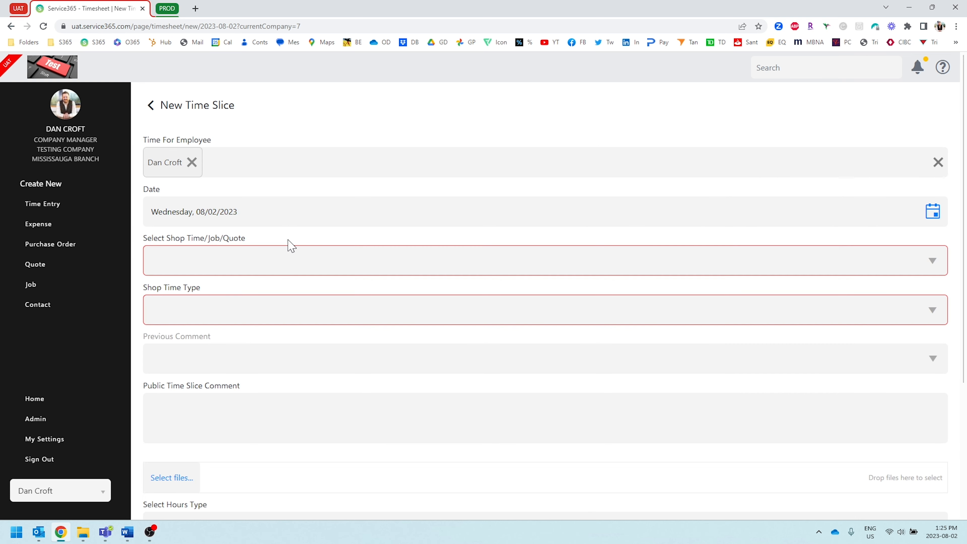
left_click(231, 262)
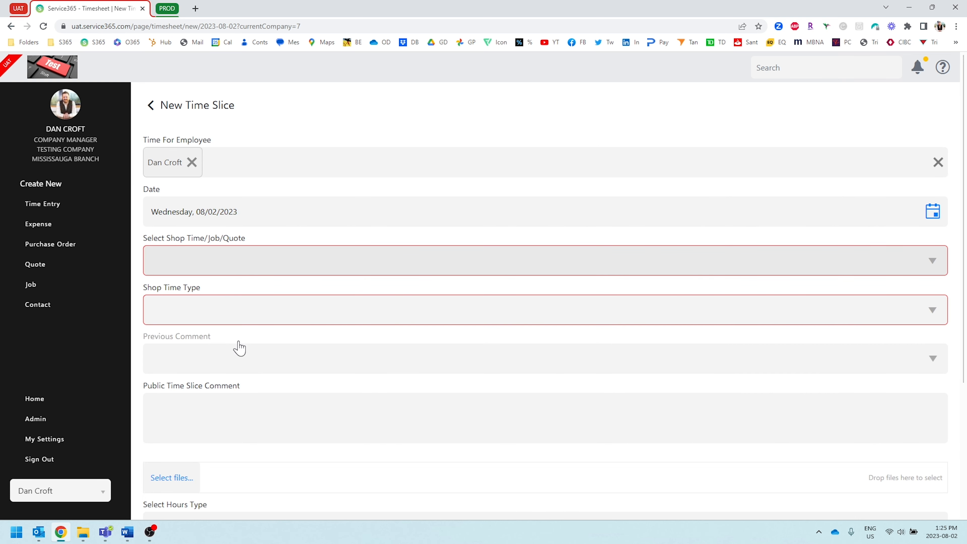
left_click(224, 341)
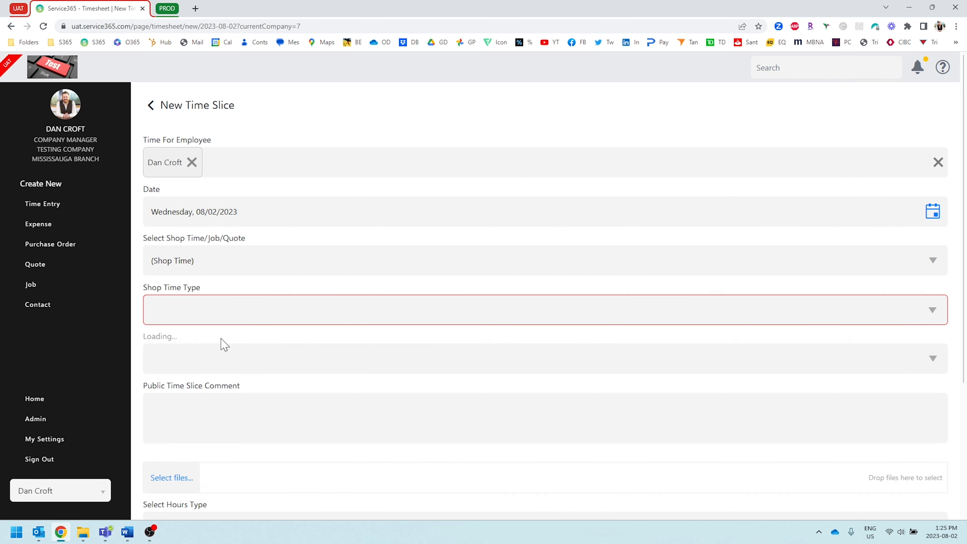
left_click(206, 320)
scroll(206, 403, "down", 2)
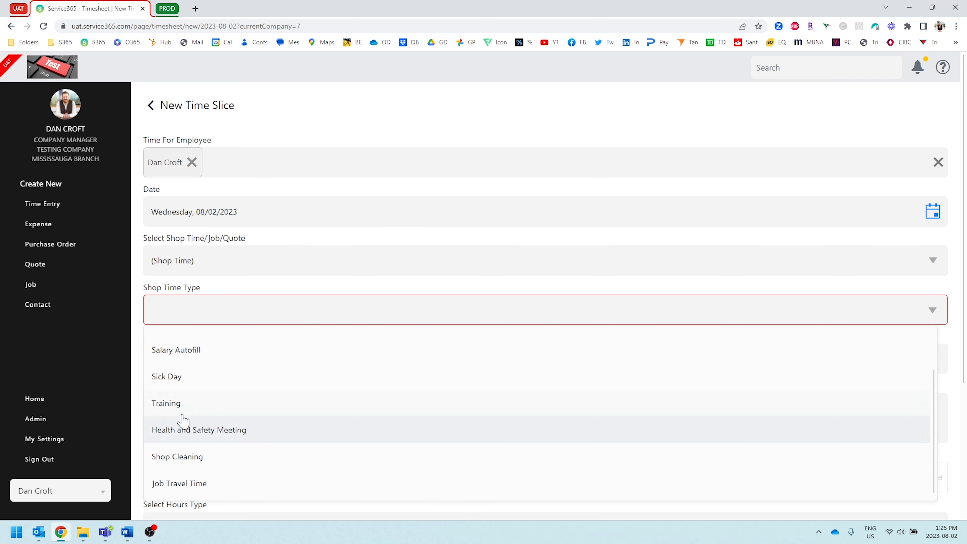
left_click(214, 401)
Set the time entry's start time to 12:00 AM and end time to 12:06 AM, and check the calculated total hours.
scroll(244, 340, "down", 5)
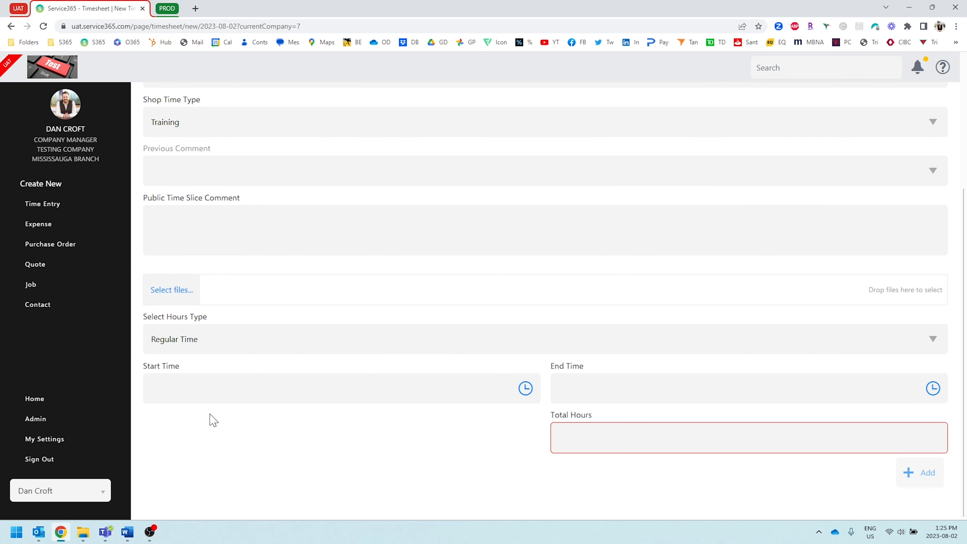
left_click(206, 390)
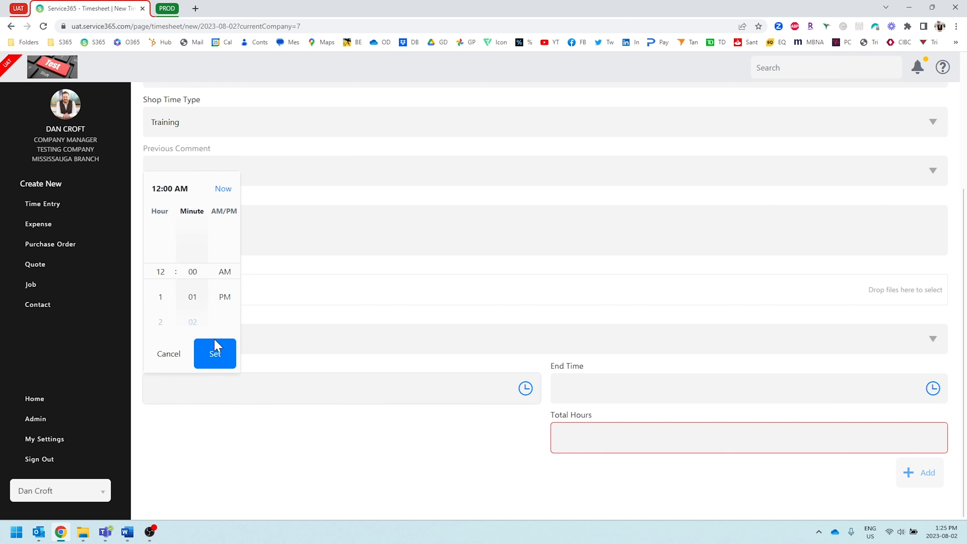
left_click(216, 356)
left_click(595, 384)
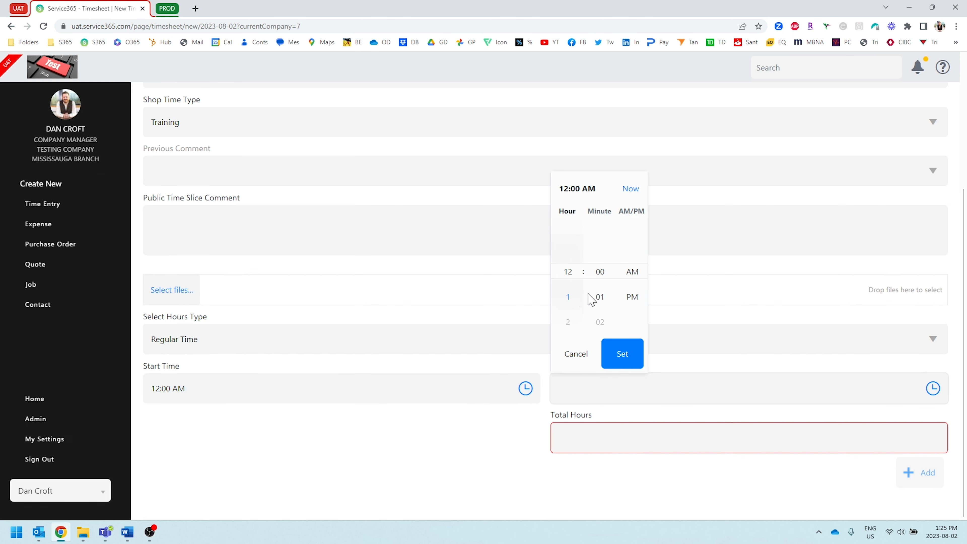
scroll(599, 297, "down", 6)
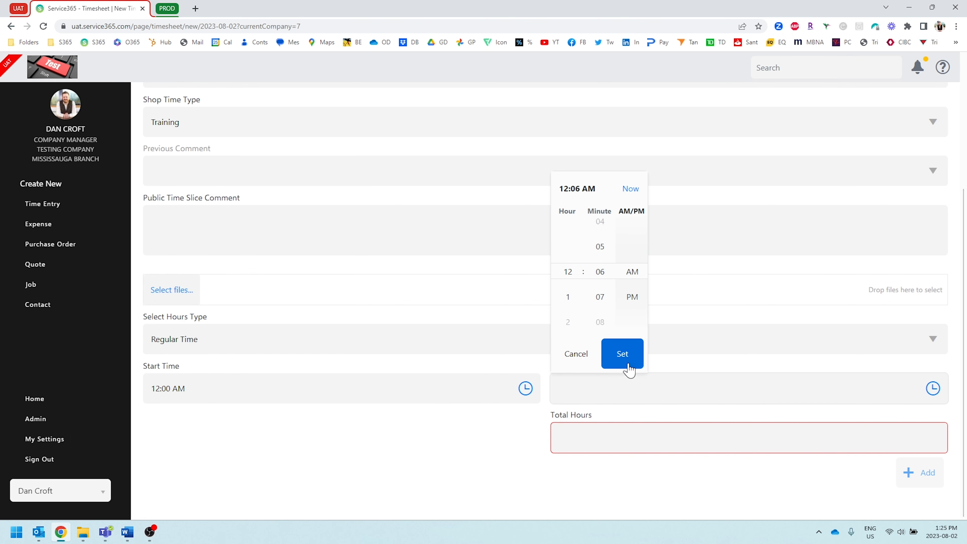
left_click(626, 360)
left_click(578, 437)
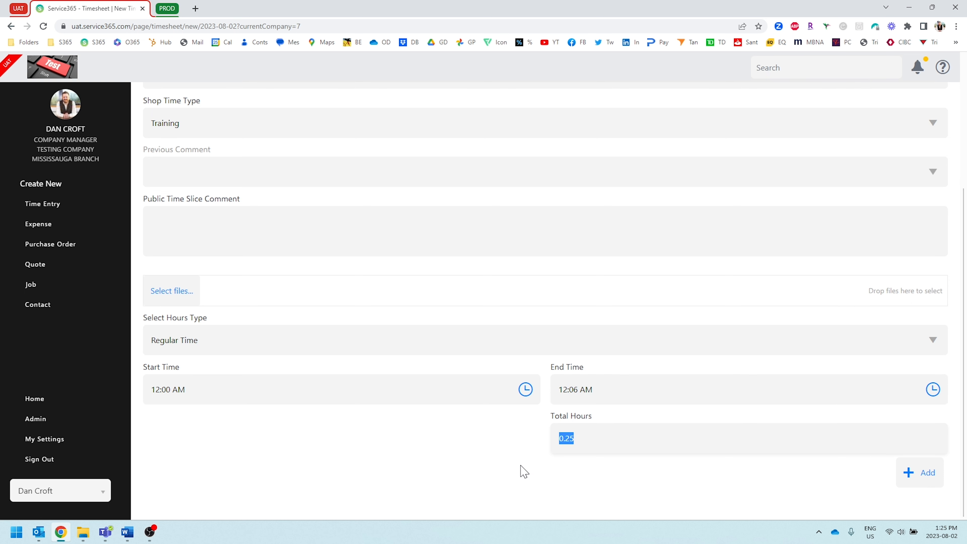
left_click(513, 458)
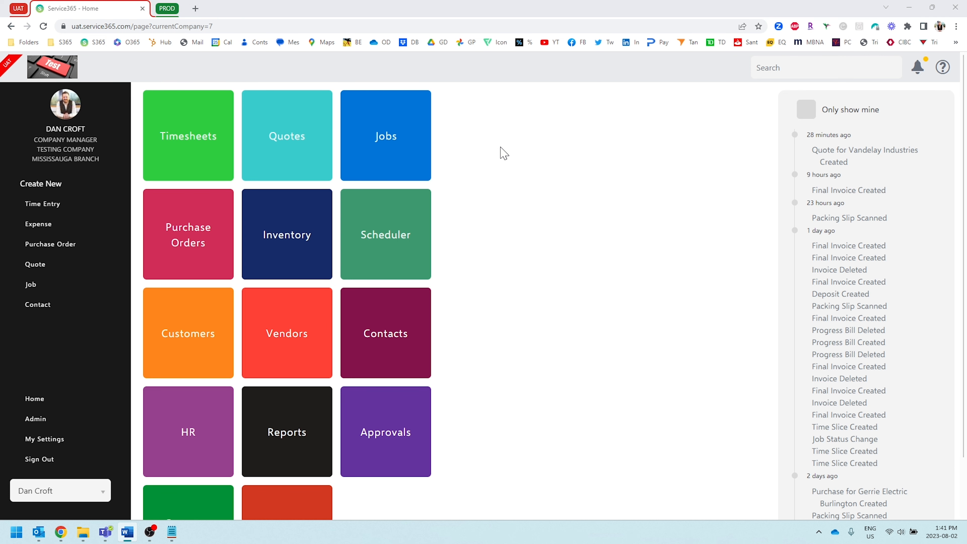
Examine the Approval Threshold of the Normal quote type in the admin Quote Settings and close it without changes.
left_click(47, 418)
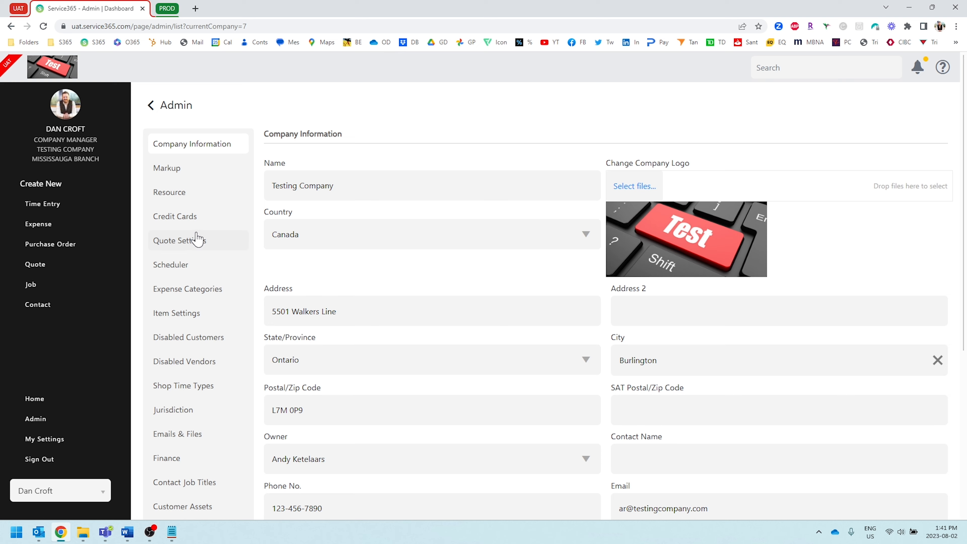
left_click(195, 241)
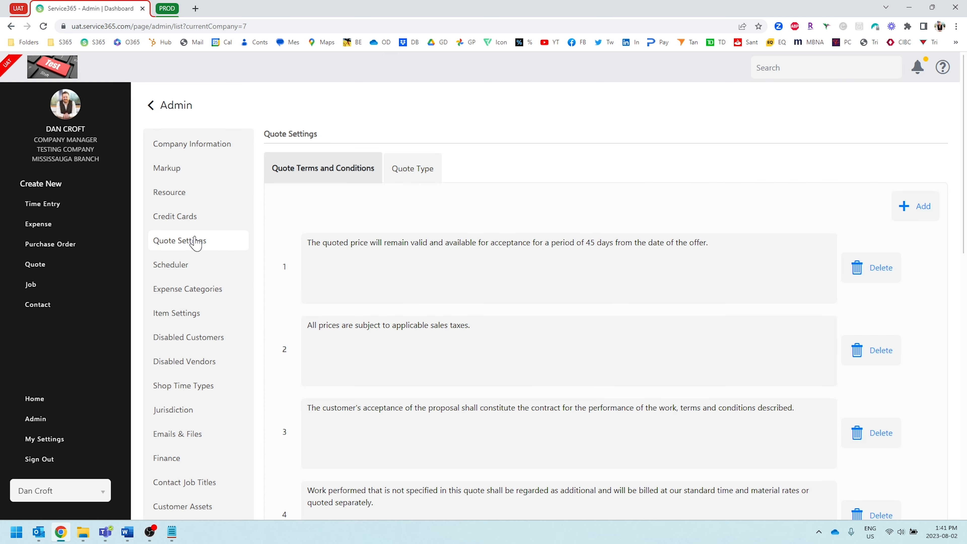
left_click(430, 172)
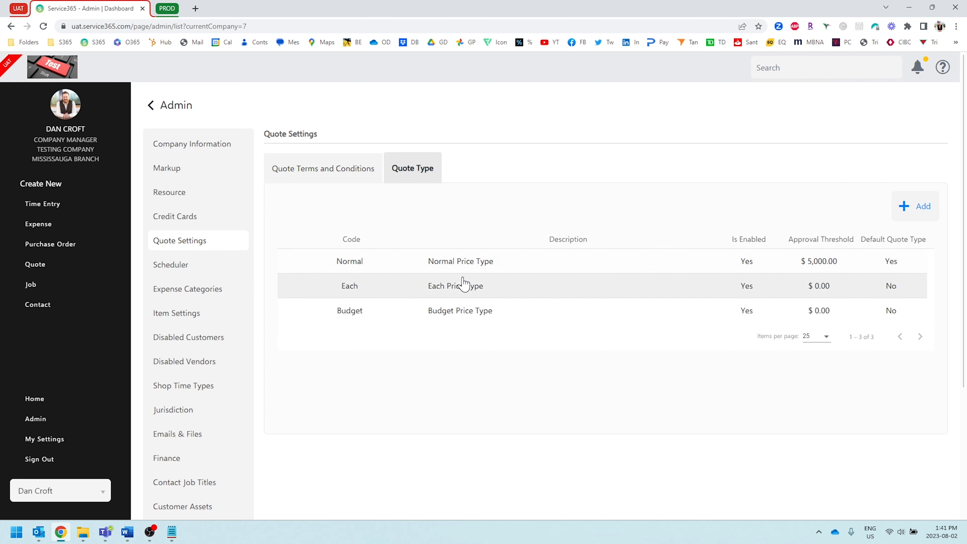
left_click(471, 264)
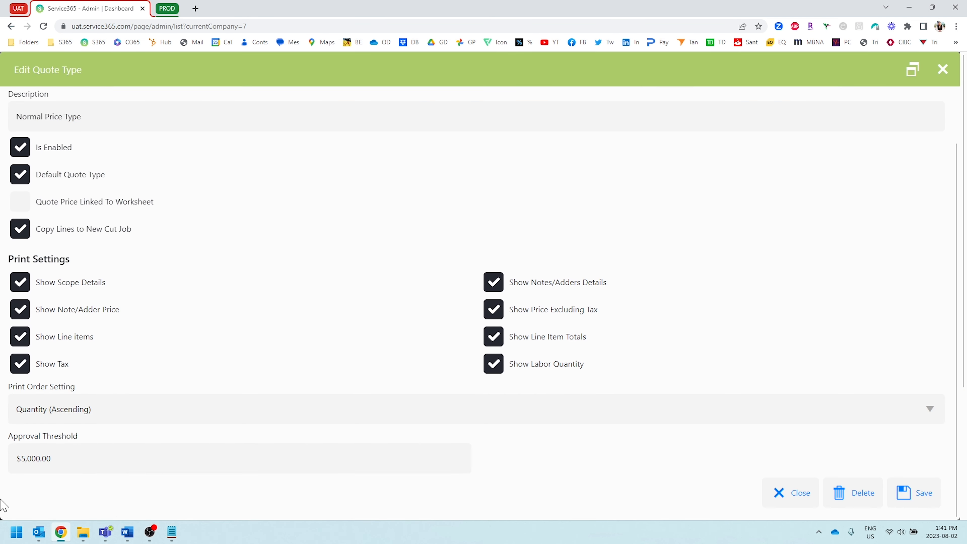
left_click(62, 451)
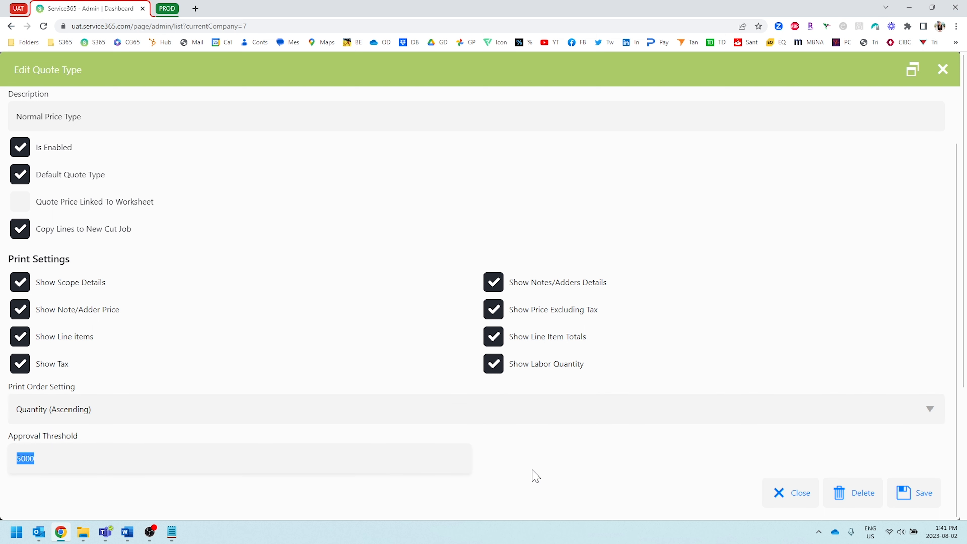
left_click(548, 447)
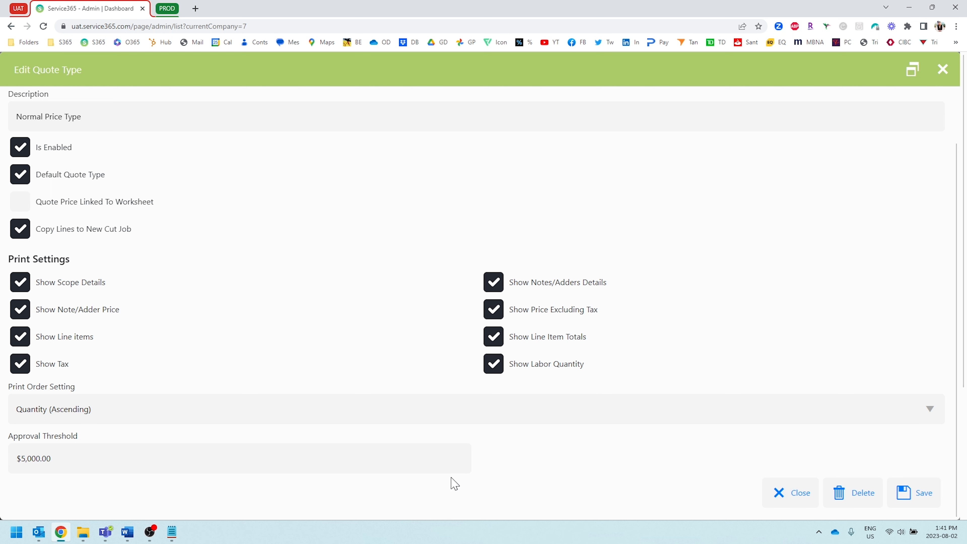
left_click(785, 492)
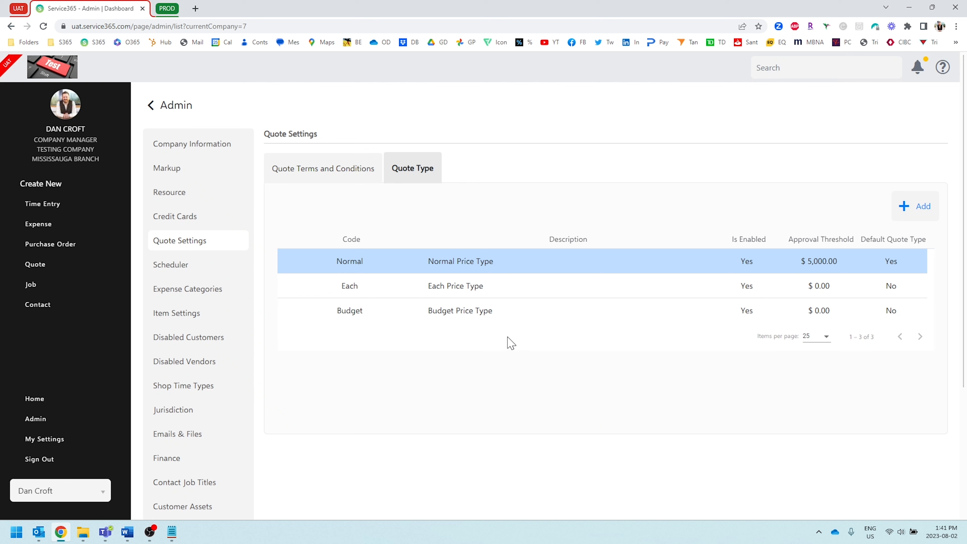
Open the in-progress quote "Demo of print settings." for Vandelay Industries and check its quote price.
left_click(50, 399)
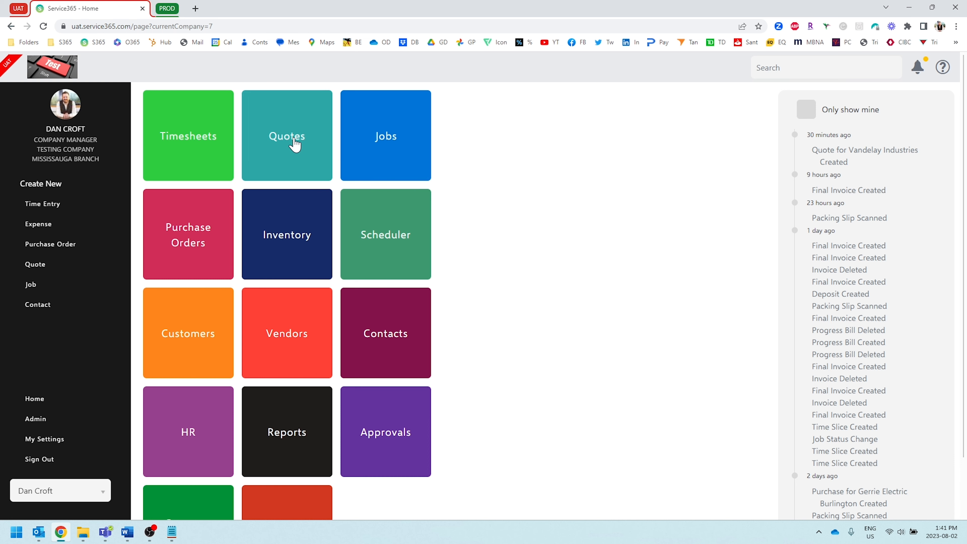
left_click(296, 146)
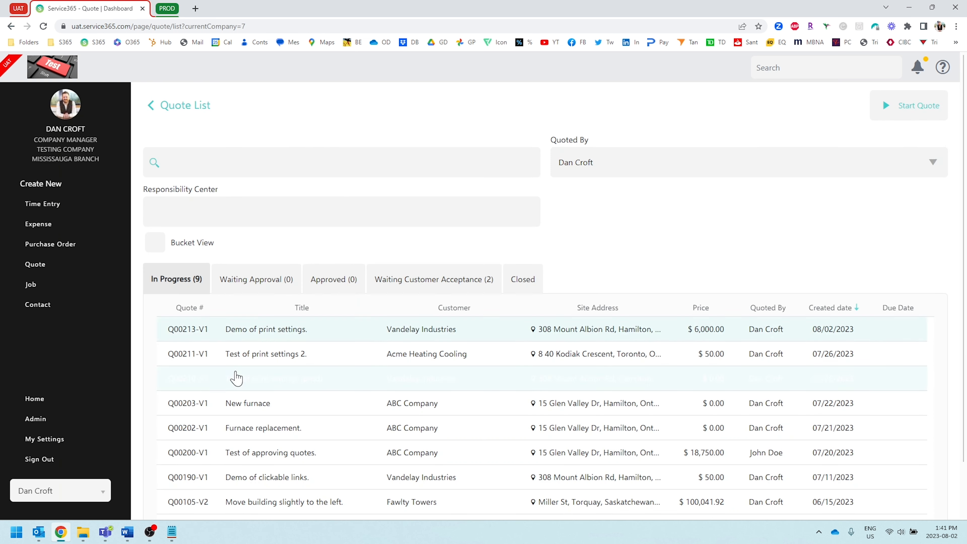
left_click(294, 335)
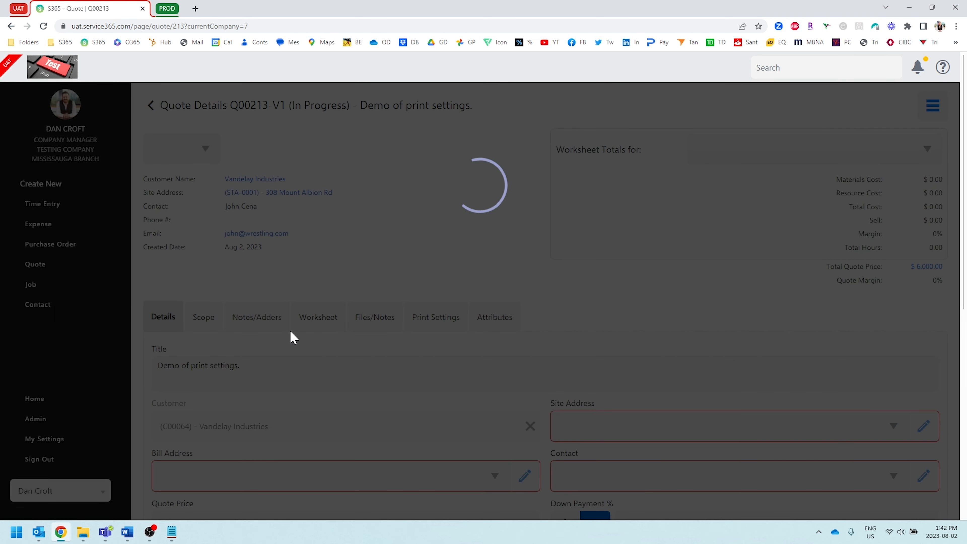
scroll(293, 337, "down", 3)
scroll(201, 415, "down", 1)
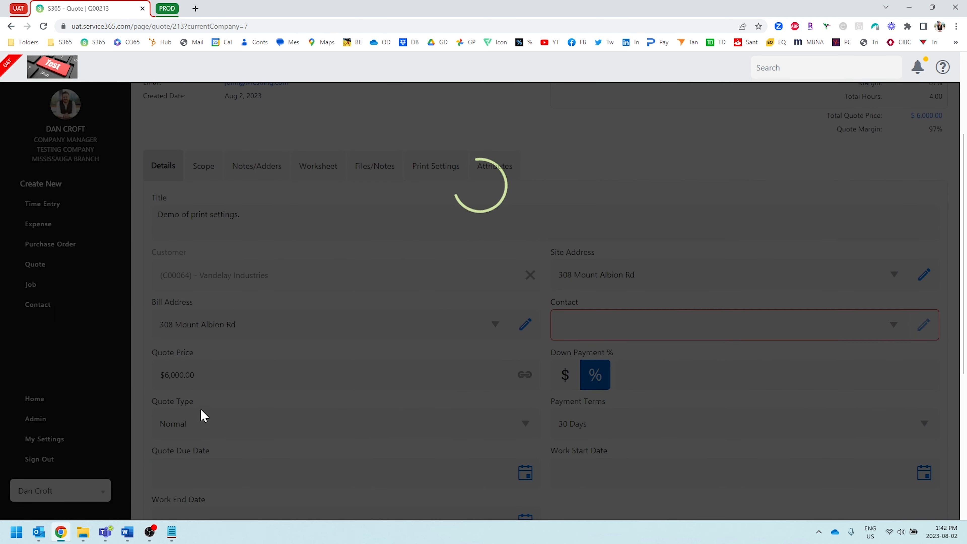
left_click(203, 373)
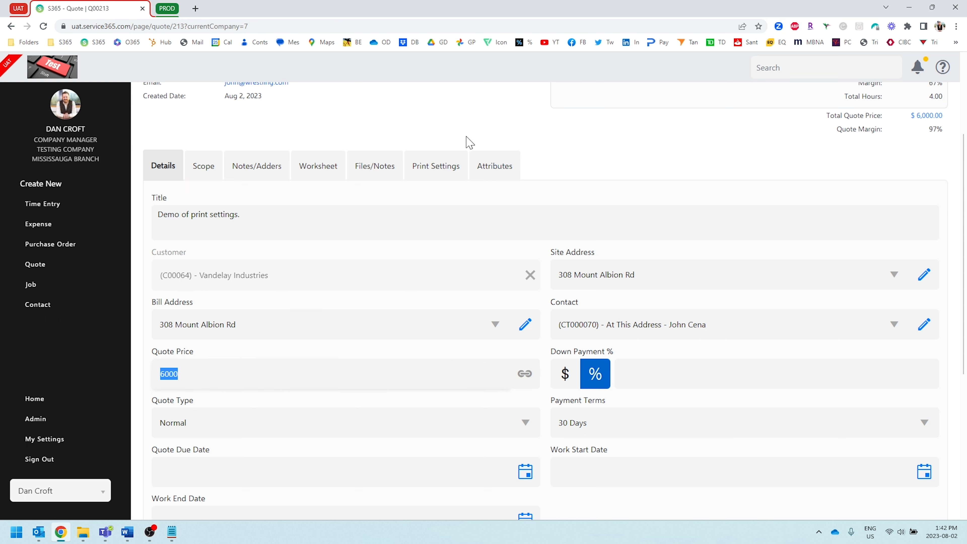
left_click(454, 126)
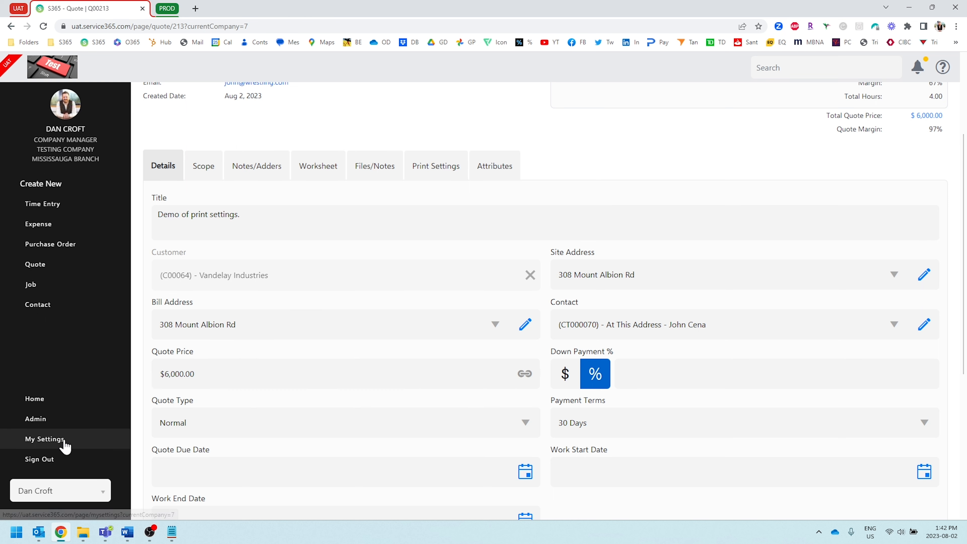
Switch the active user to the journeyman employee by searching for their name.
left_click(69, 491)
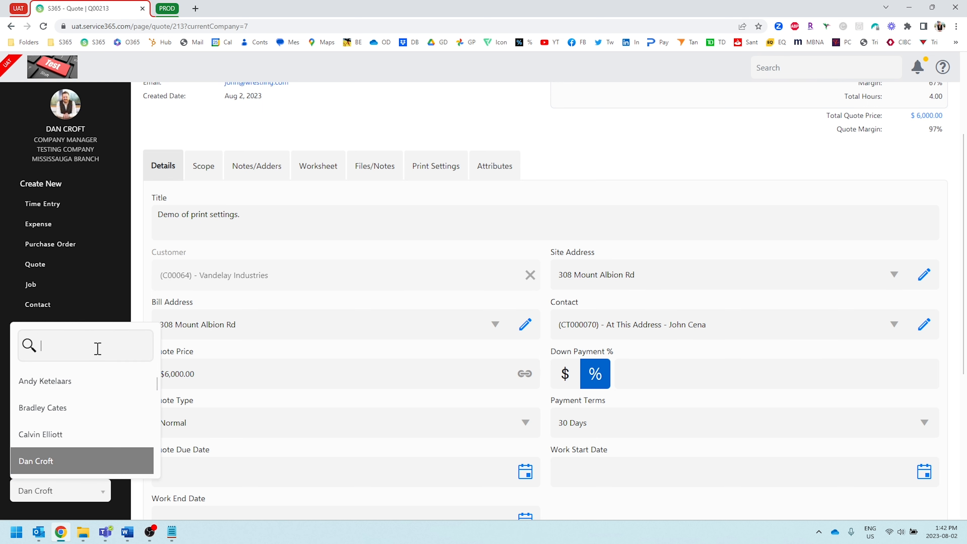
type("john")
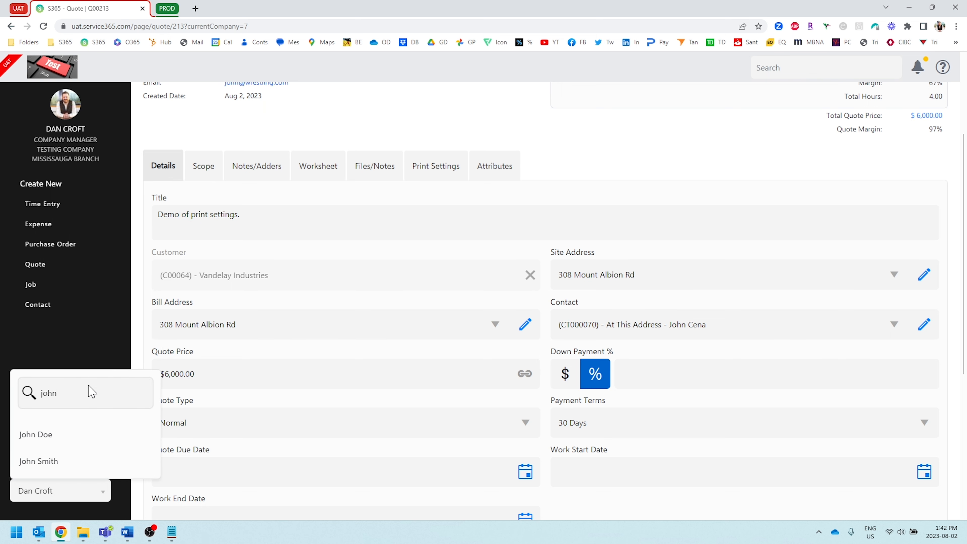
left_click(72, 434)
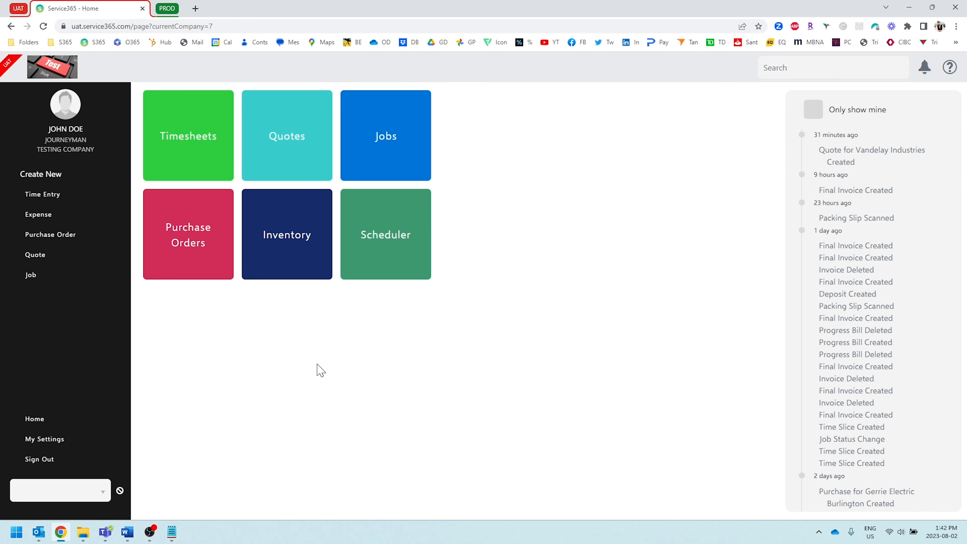
Filter the quote list to show quotes by all employees and open the "Demo of print settings." quote.
left_click(298, 145)
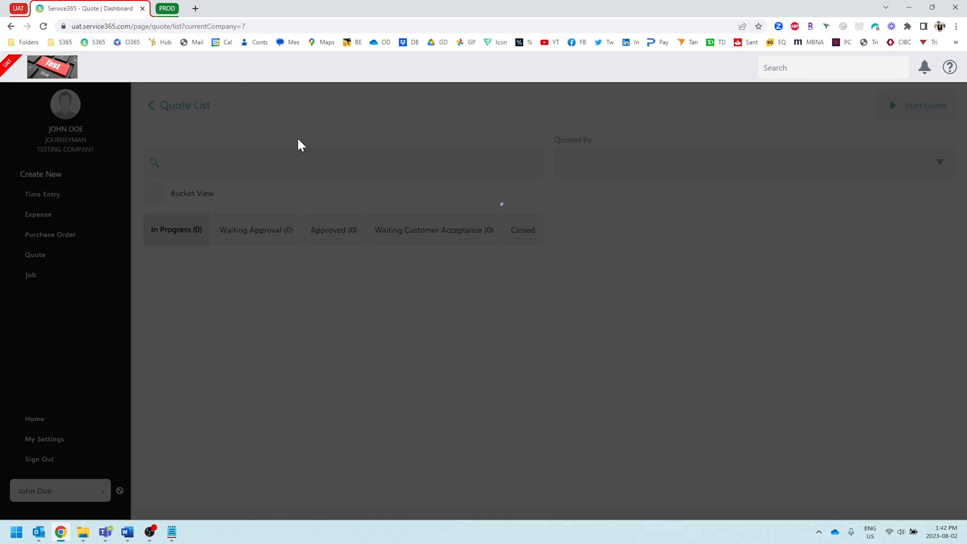
left_click(624, 173)
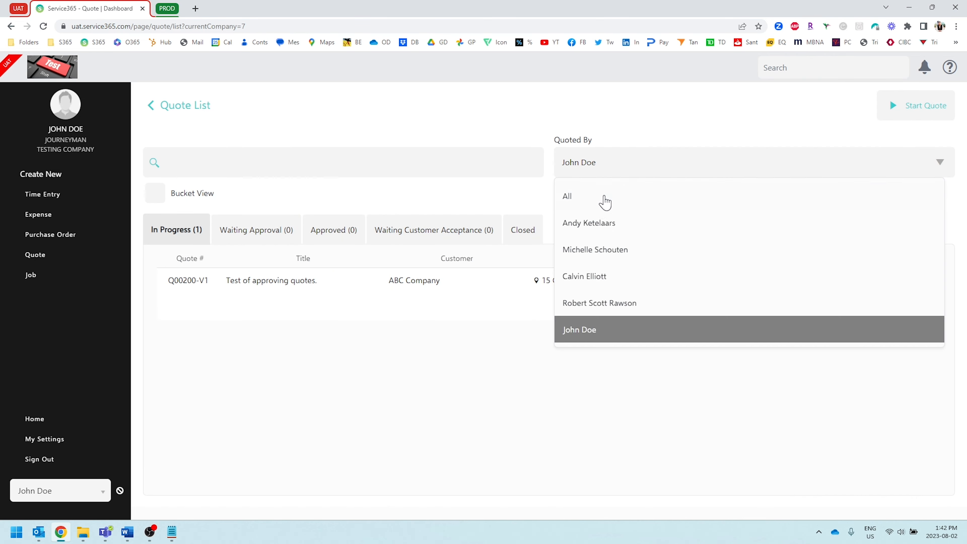
left_click(576, 206)
left_click(248, 279)
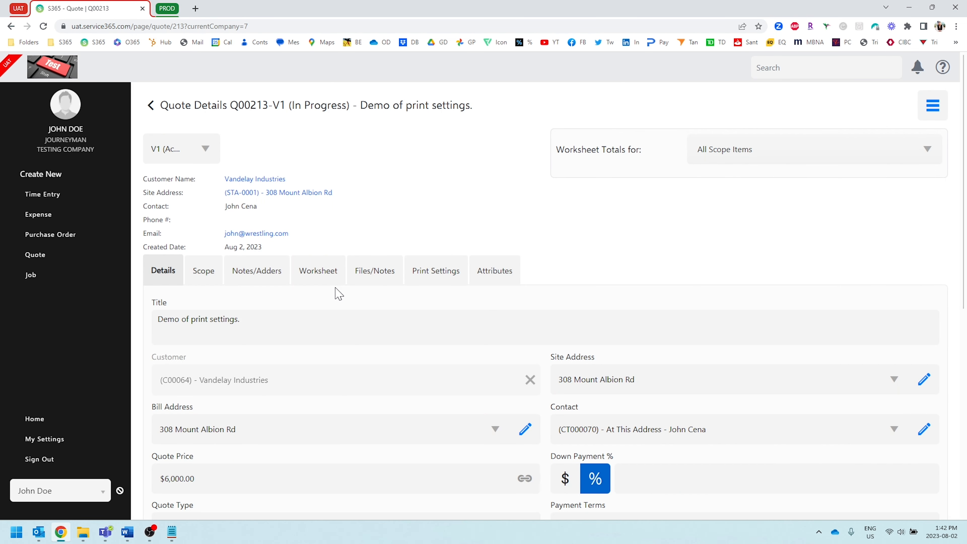
Open the quote's print preview, review it, and send the quote for approval, setting it to Waiting Approval.
left_click(933, 105)
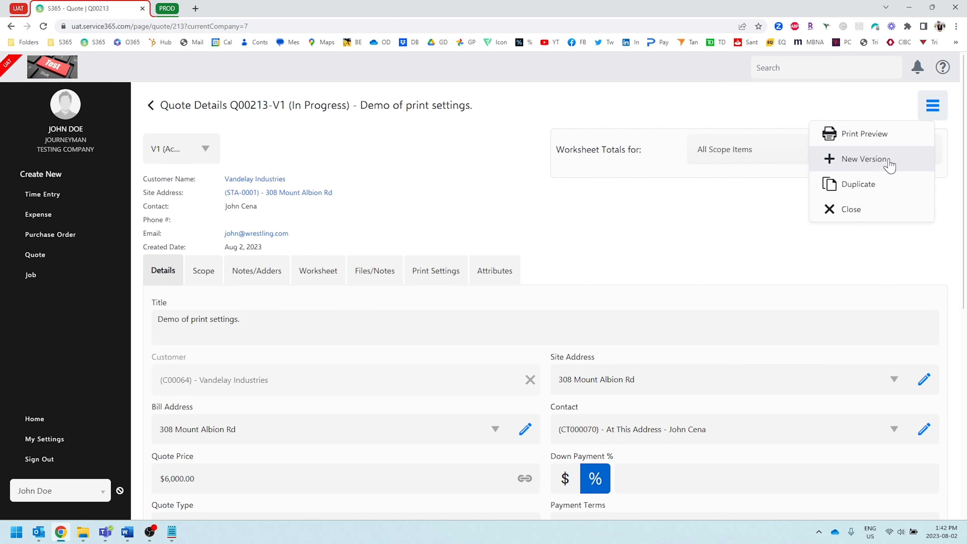
left_click(890, 144)
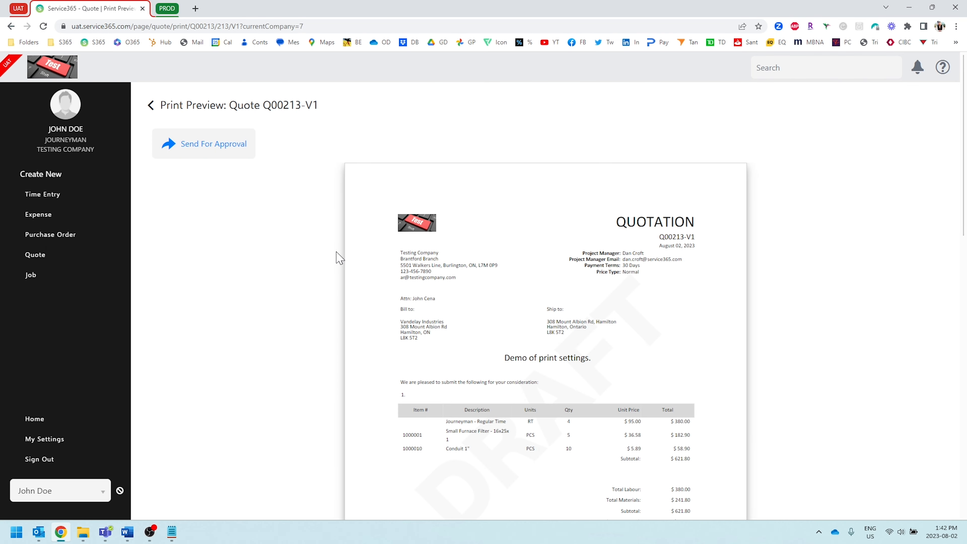
scroll(346, 263, "down", 1)
scroll(347, 261, "up", 1)
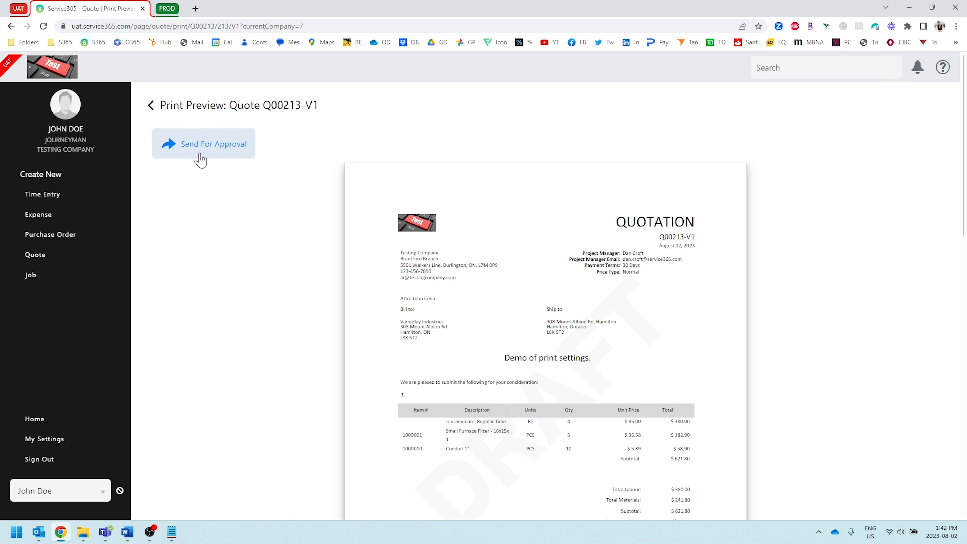
left_click(201, 144)
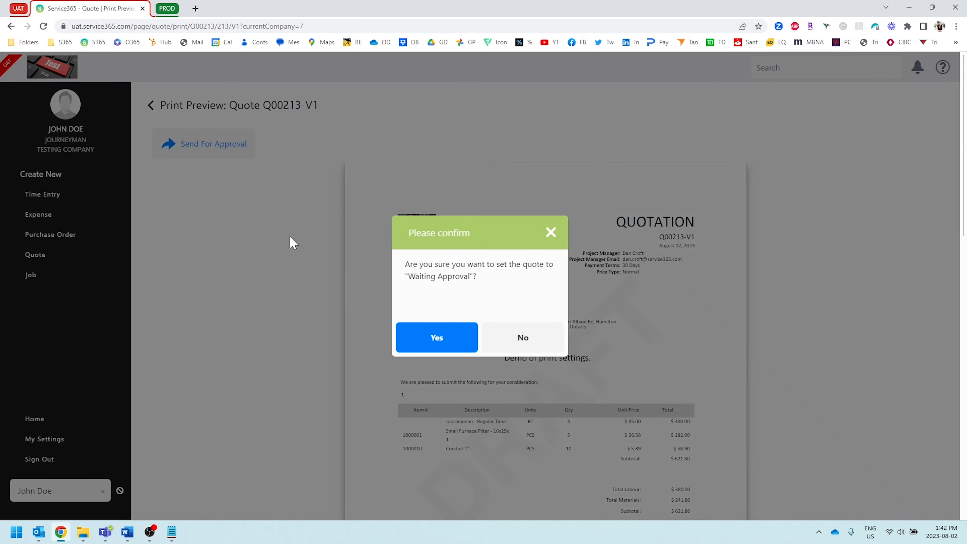
left_click(462, 339)
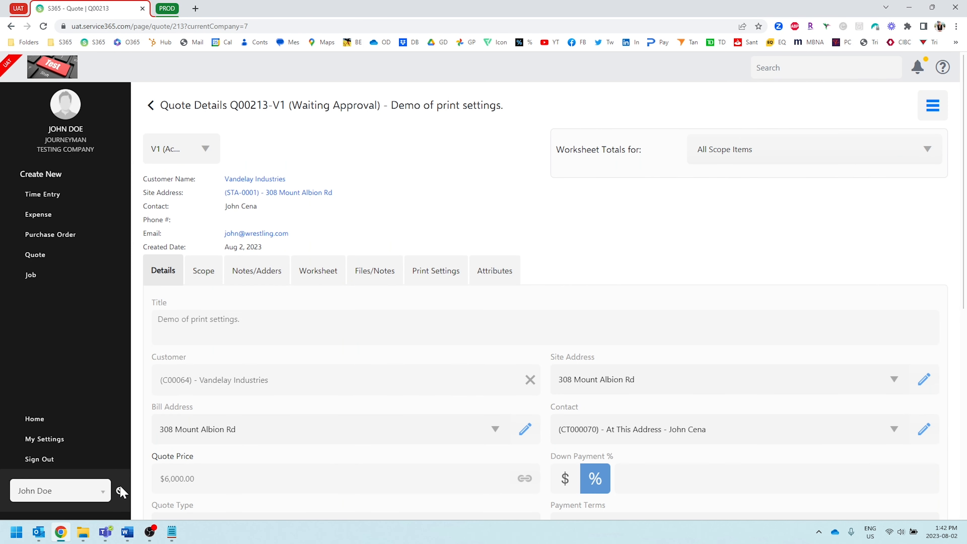
Return to the company manager's account and display the quote list in Bucket View.
left_click(120, 490)
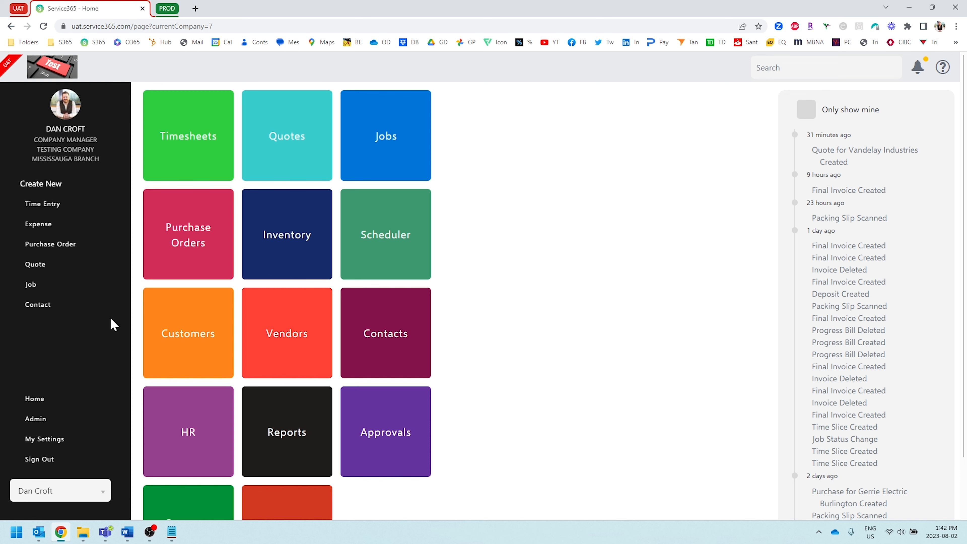
left_click(301, 129)
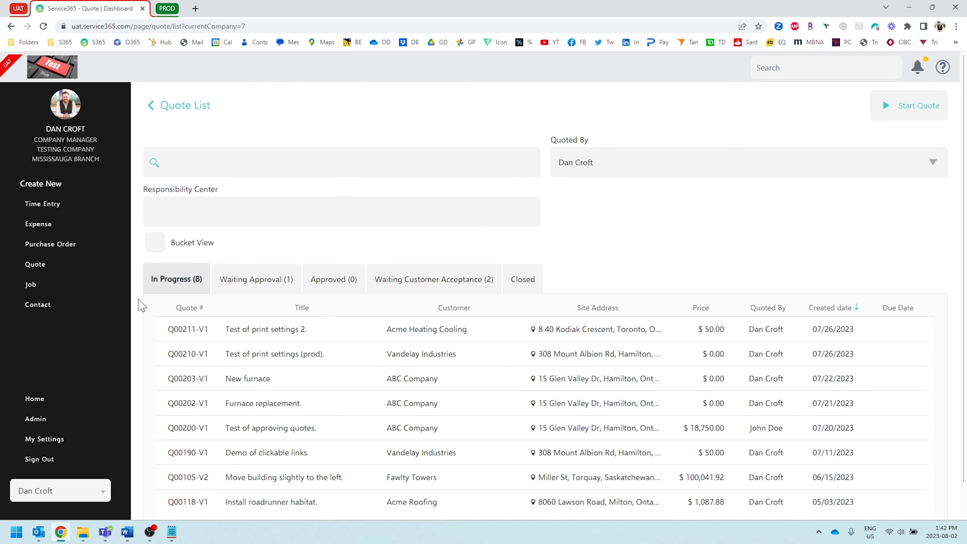
left_click(156, 245)
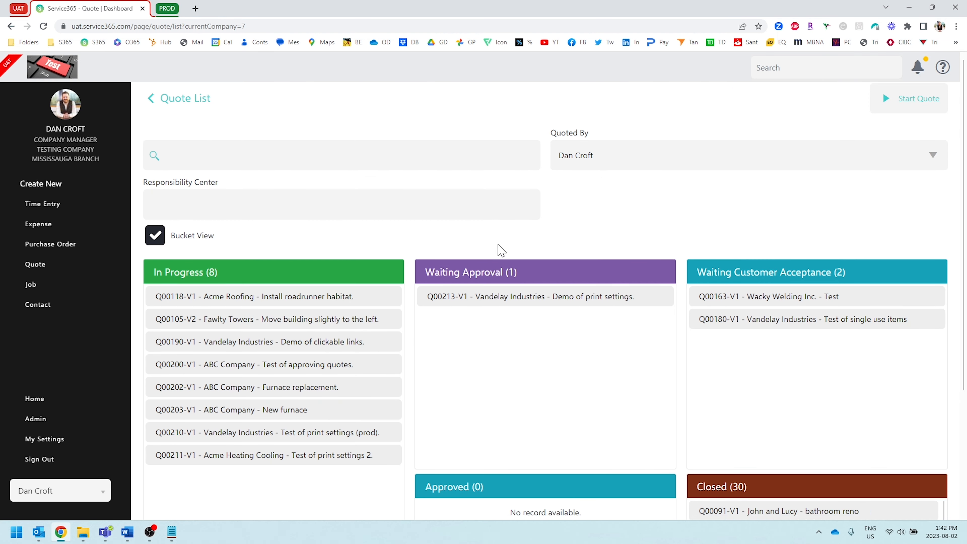
Open the "Demo of print settings." quote from the Waiting Approval bucket.
scroll(501, 236, "down", 2)
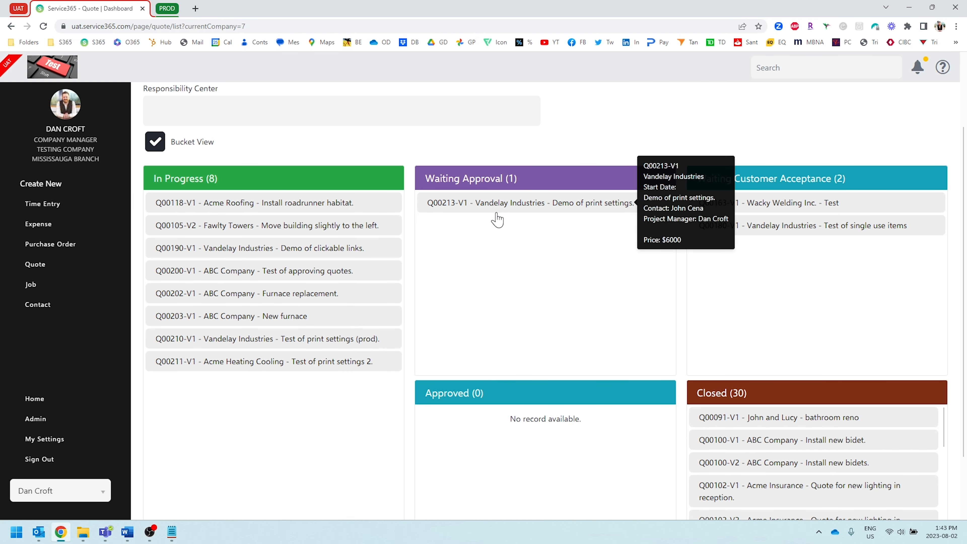
mouse_move(499, 207)
left_click(515, 205)
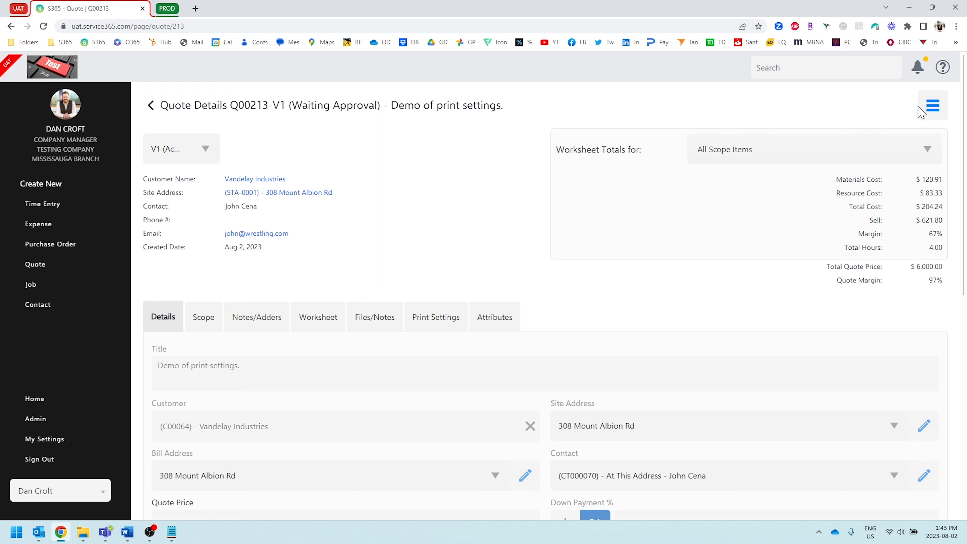
Approve the "Demo of print settings." quote, confirming its change to Approved.
left_click(933, 105)
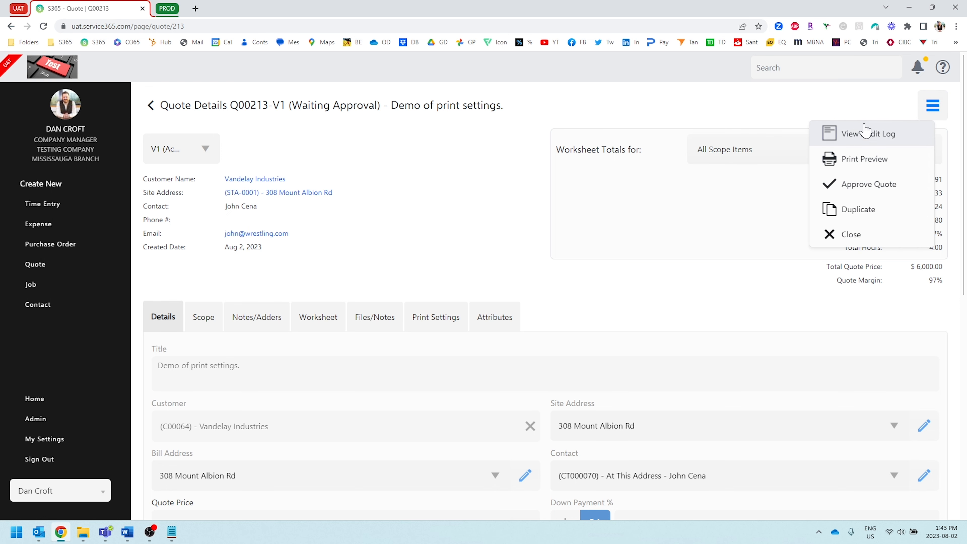
left_click(879, 186)
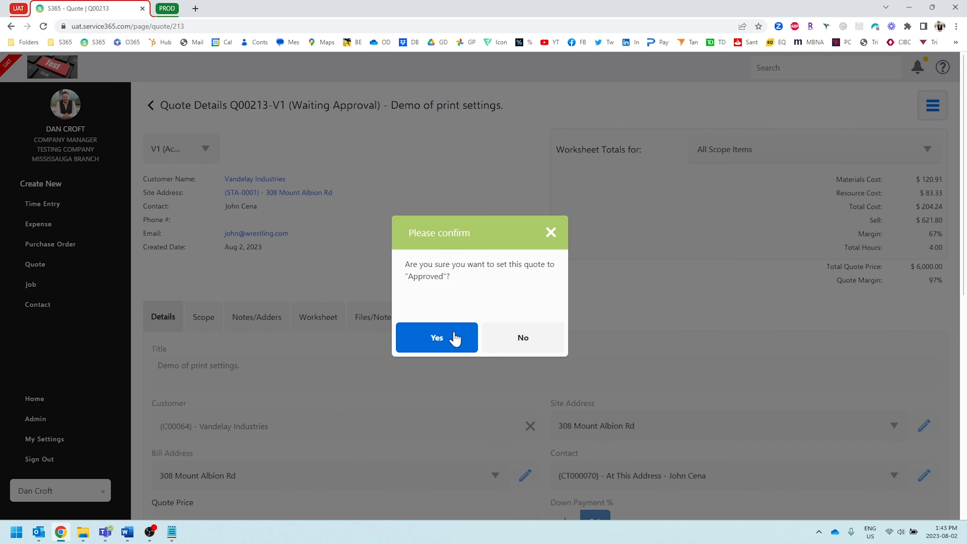
left_click(456, 336)
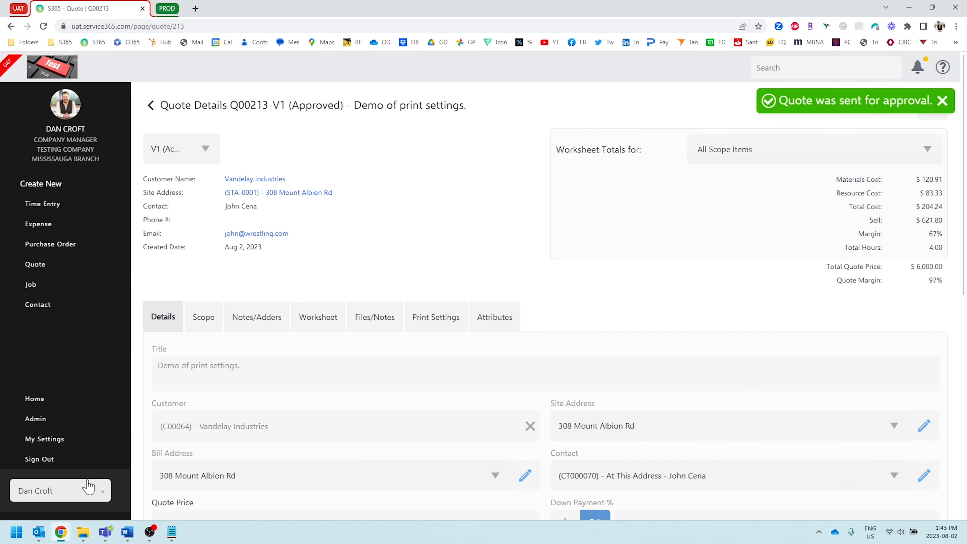
scroll(317, 237, "down", 5)
scroll(318, 237, "up", 5)
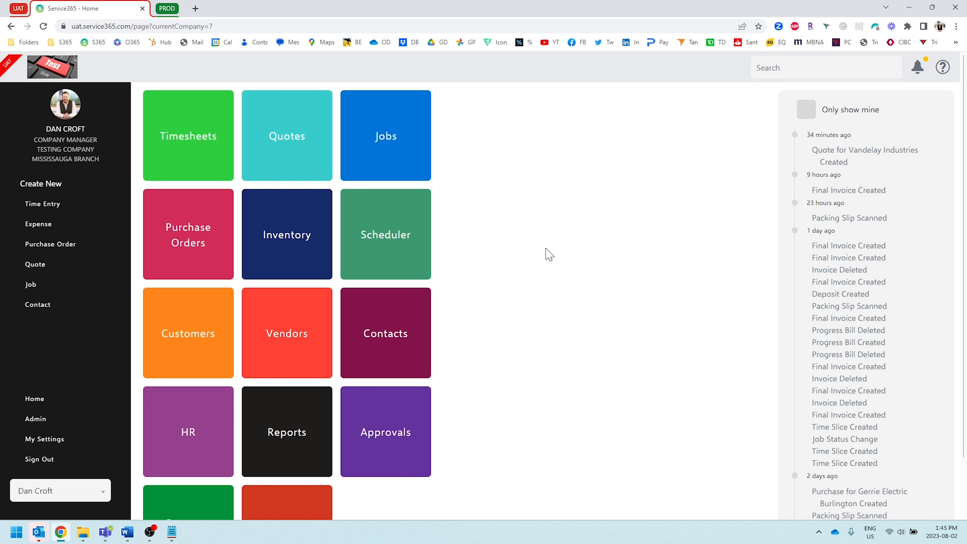
Open the 60w Light Bulb item, number 1000066, from the active inventory items.
left_click(275, 237)
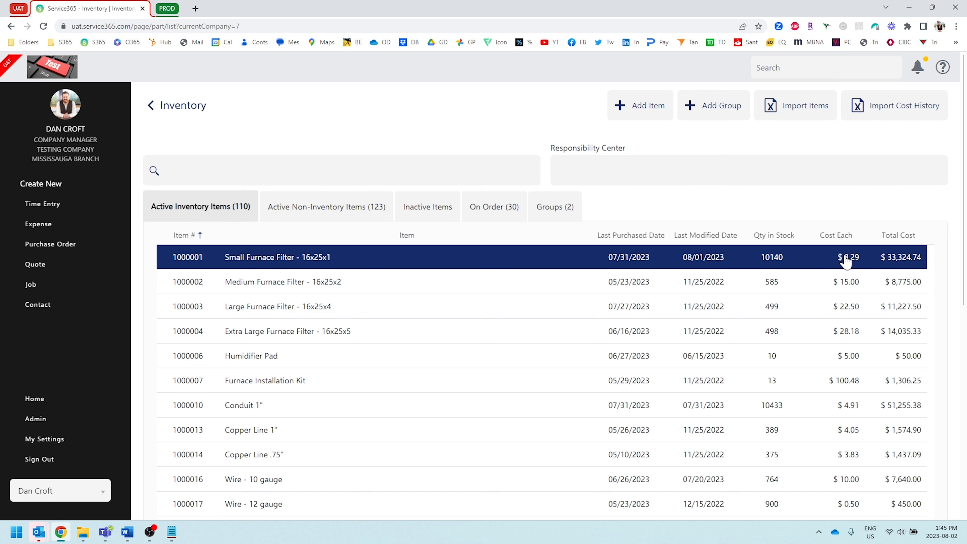
scroll(846, 261, "down", 4)
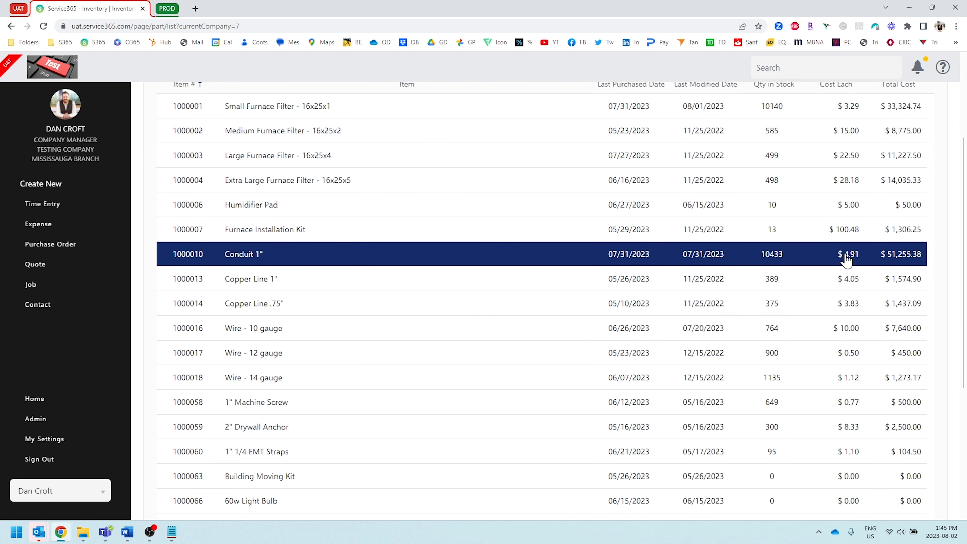
scroll(846, 261, "down", 3)
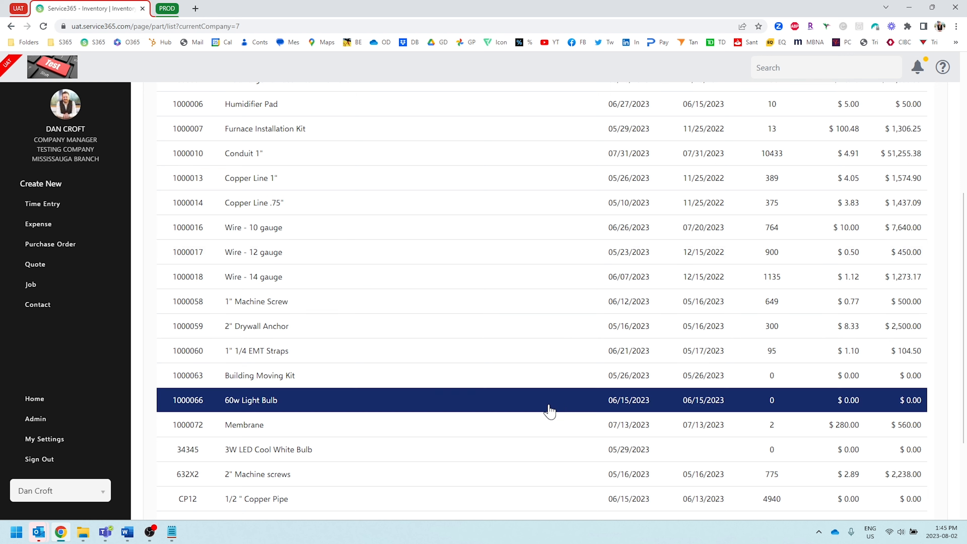
left_click(259, 402)
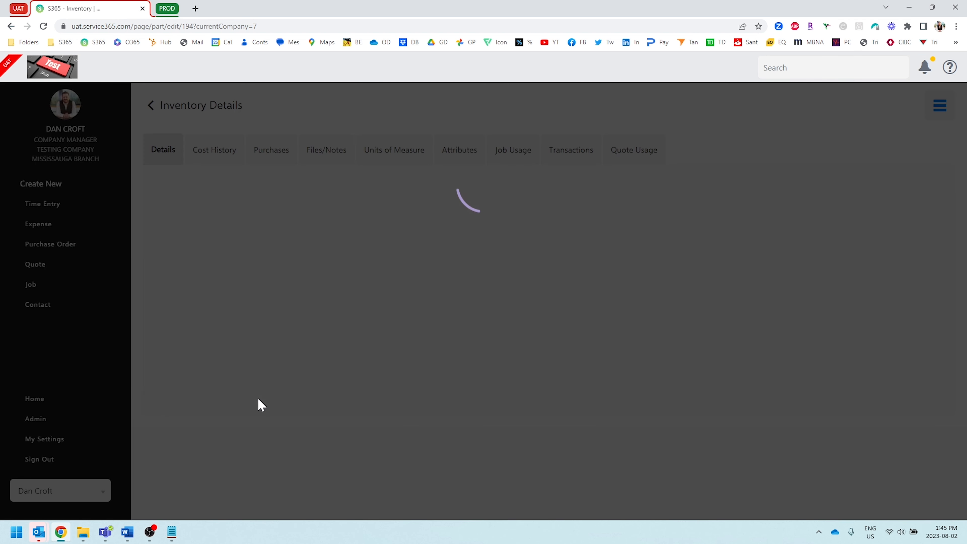
Check the light bulb's quantity in stock and unit cost, and view its cost history.
scroll(339, 399, "down", 3)
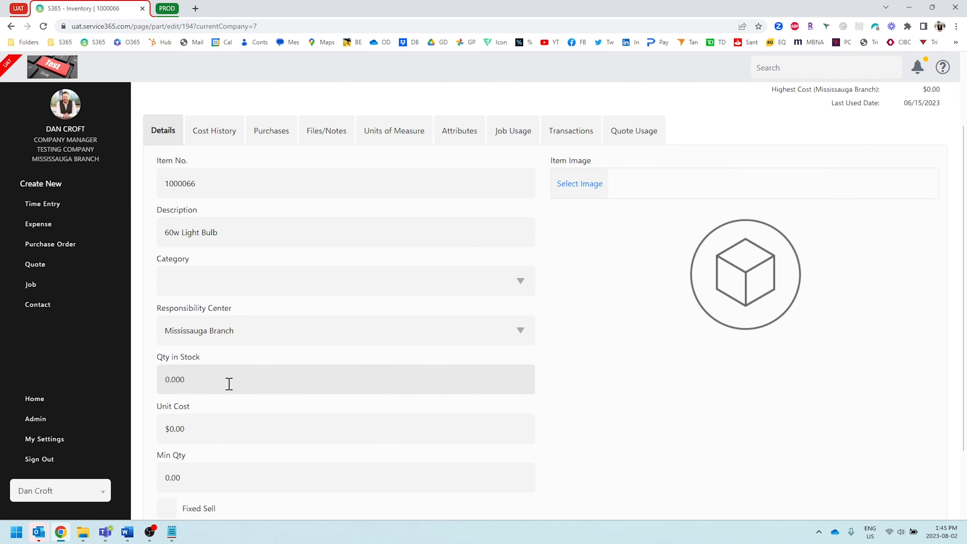
left_click(202, 382)
left_click(241, 432)
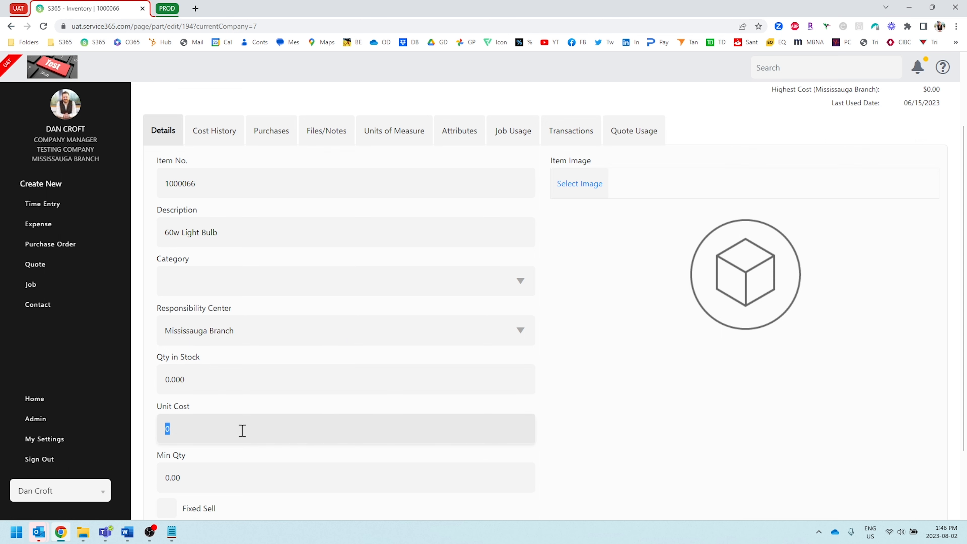
left_click(643, 403)
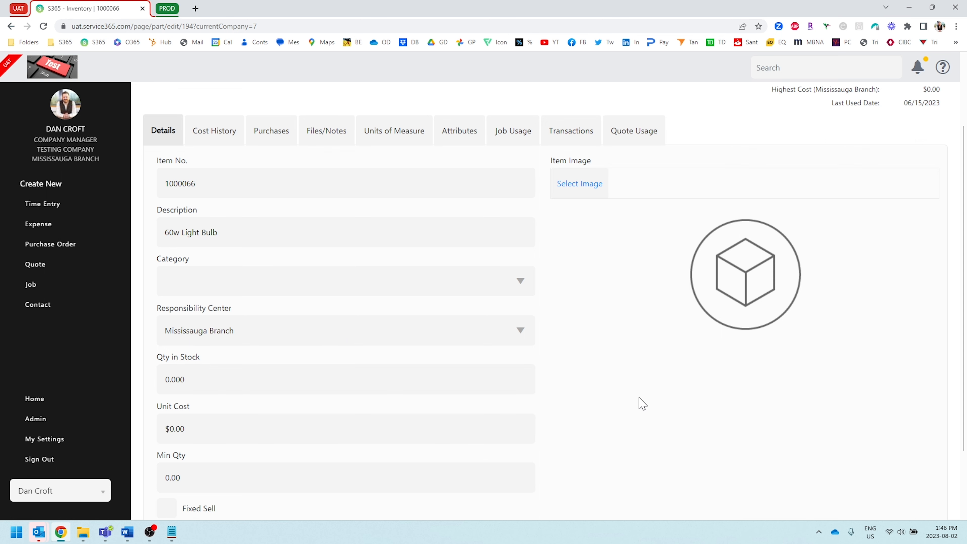
left_click(208, 134)
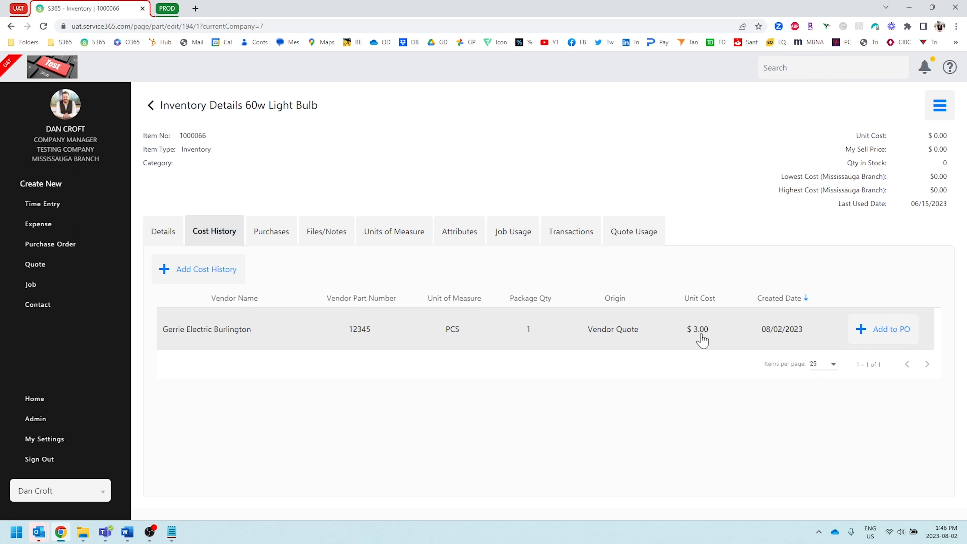
Open the worksheet of the in-progress quote "Test of print settings 2.".
left_click(53, 73)
left_click(297, 143)
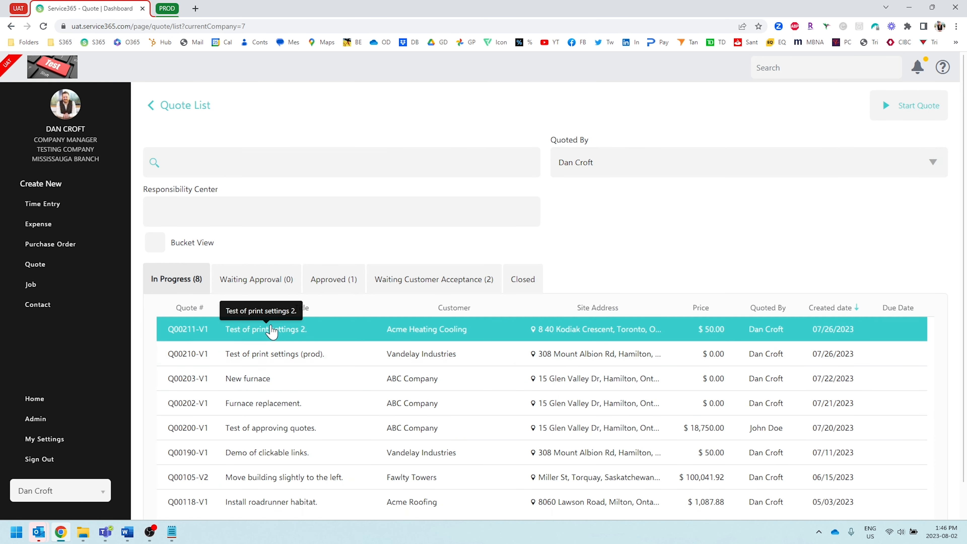
left_click(267, 330)
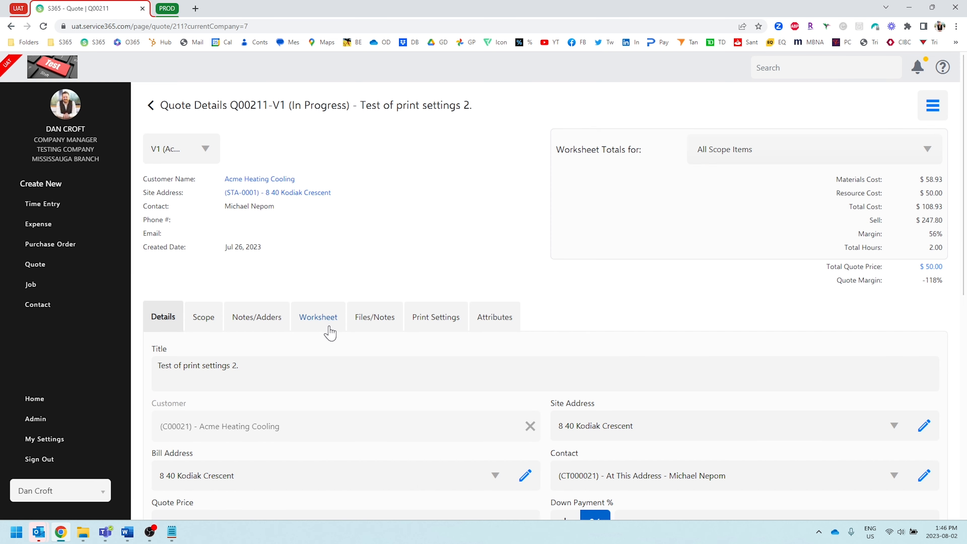
left_click(327, 321)
scroll(457, 260, "down", 4)
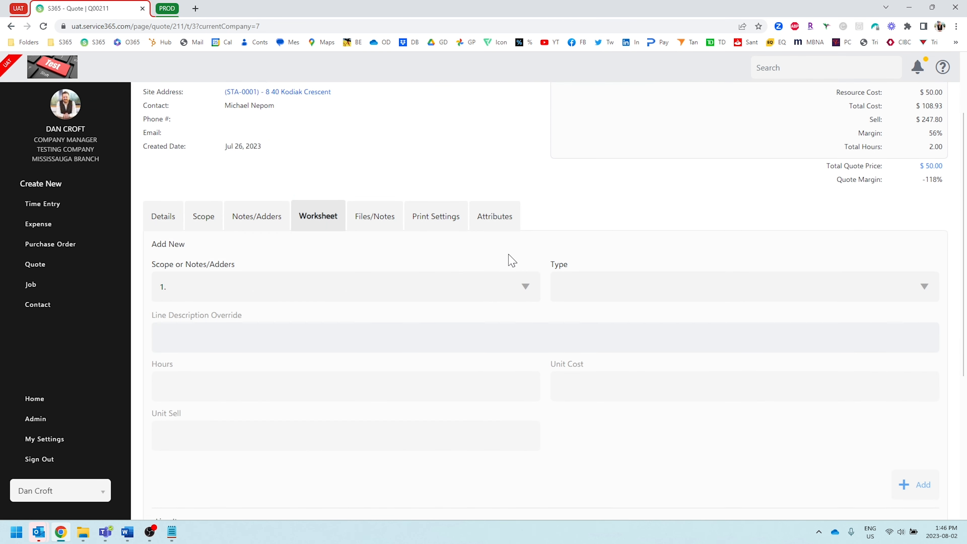
Set the new worksheet line's type to Item, choose 1000066 - 60w Light Bulb, and inspect its unit cost.
left_click(594, 242)
left_click(572, 275)
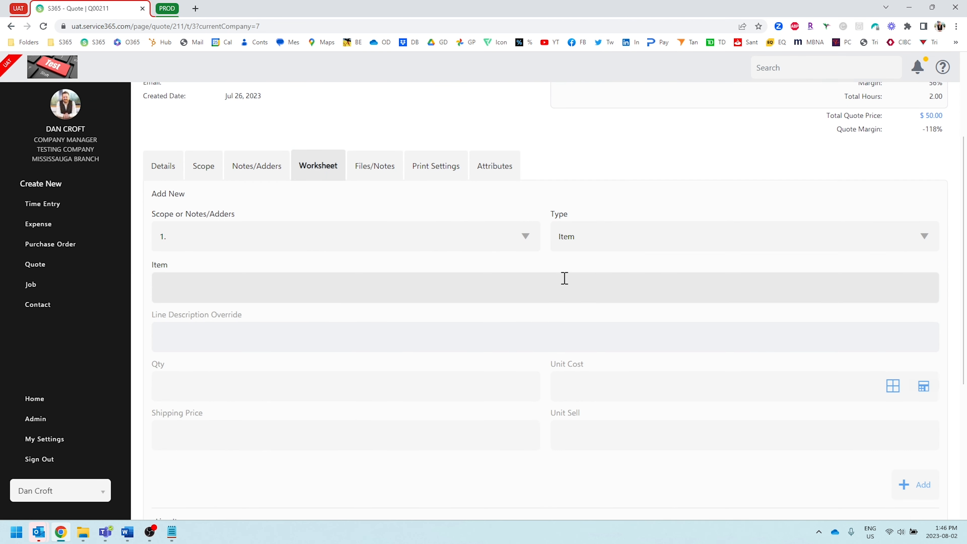
left_click(249, 297)
type("1000066")
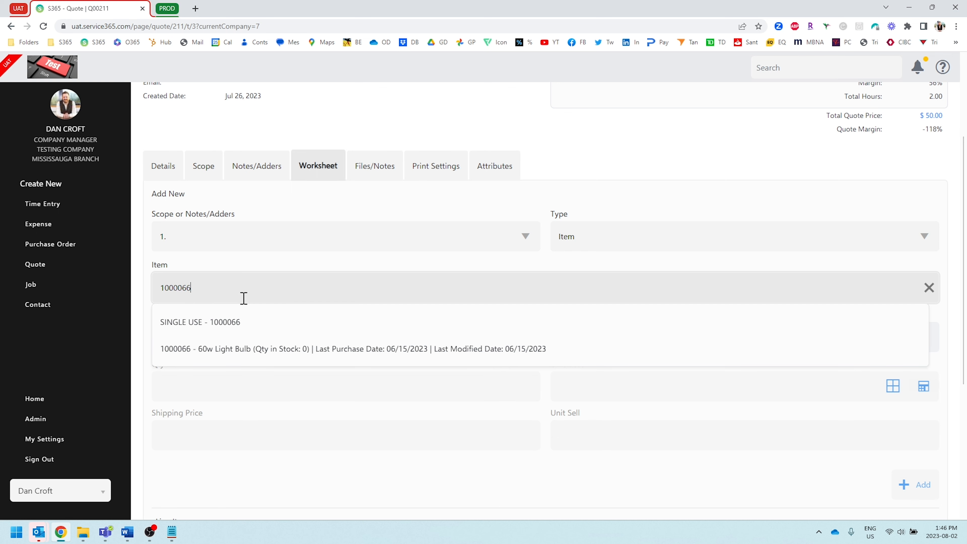
left_click(215, 349)
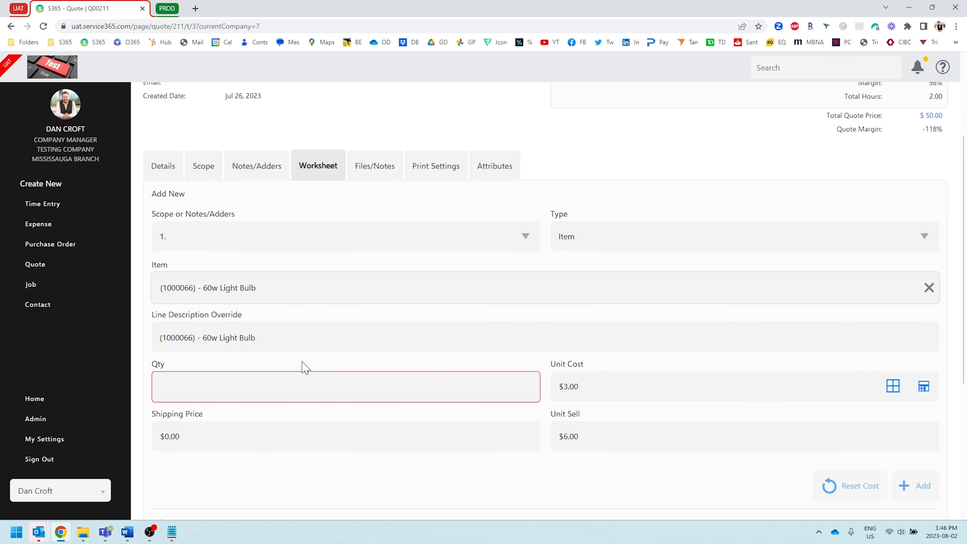
scroll(589, 367, "down", 2)
left_click(594, 290)
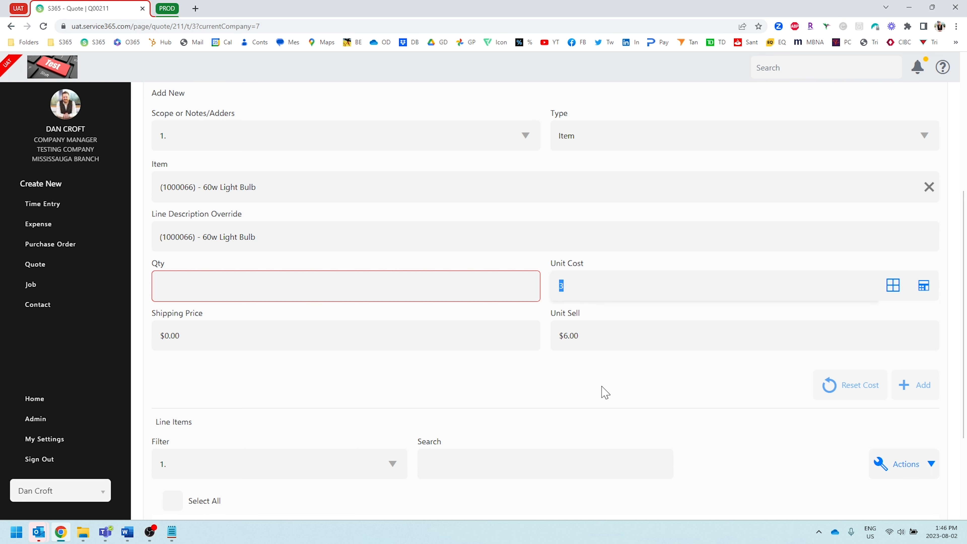
left_click(608, 390)
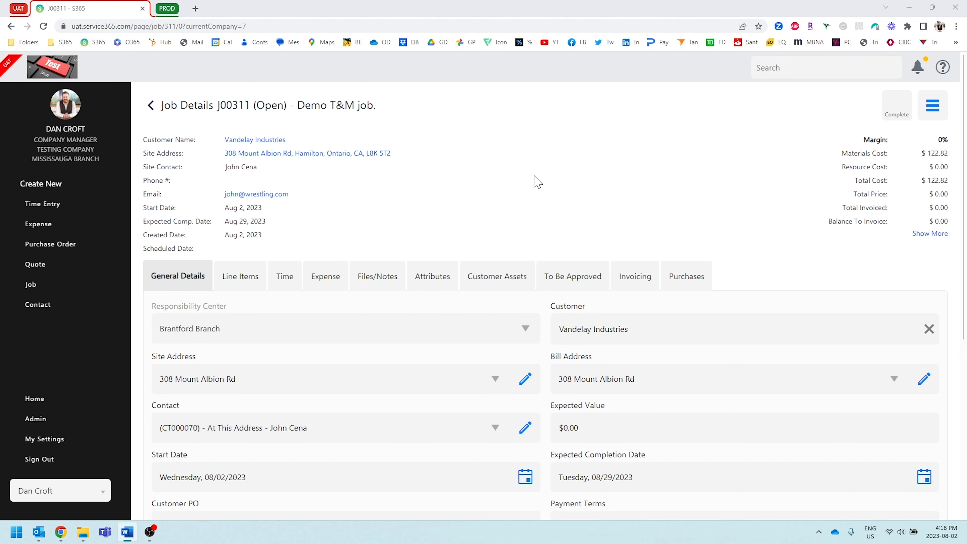
Check the allowed resources of the "Demo T&M job." job and add a 1-hour Regular Time slice for another employee.
scroll(537, 182, "down", 5)
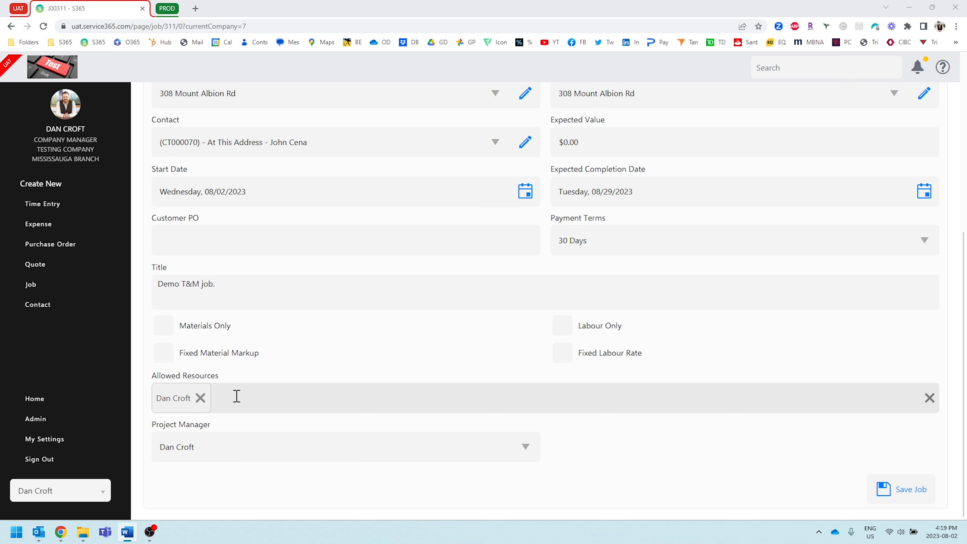
scroll(259, 392, "up", 8)
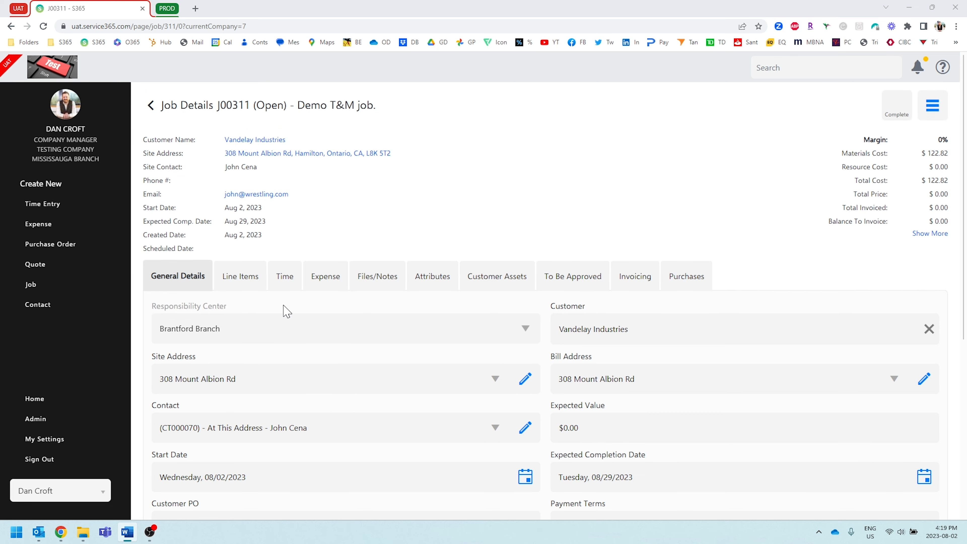
left_click(289, 277)
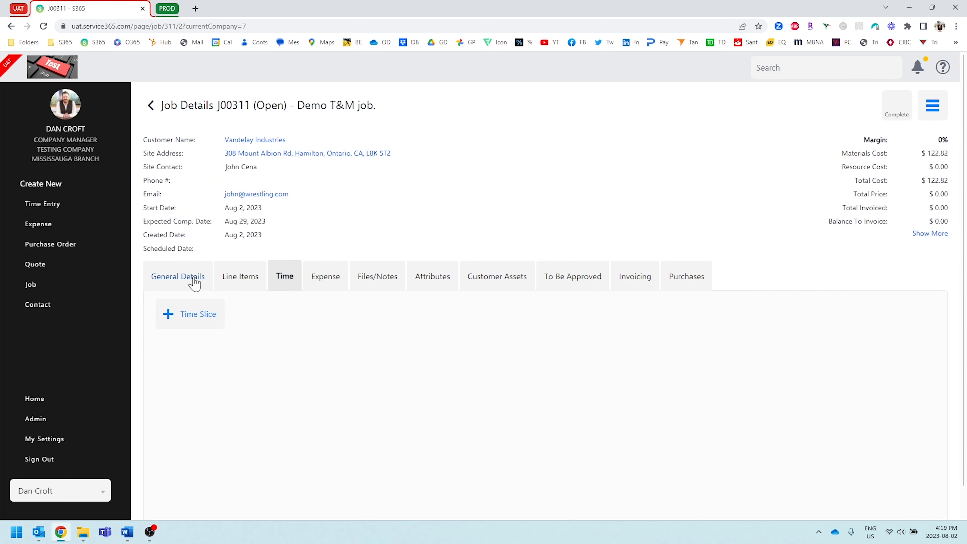
left_click(194, 315)
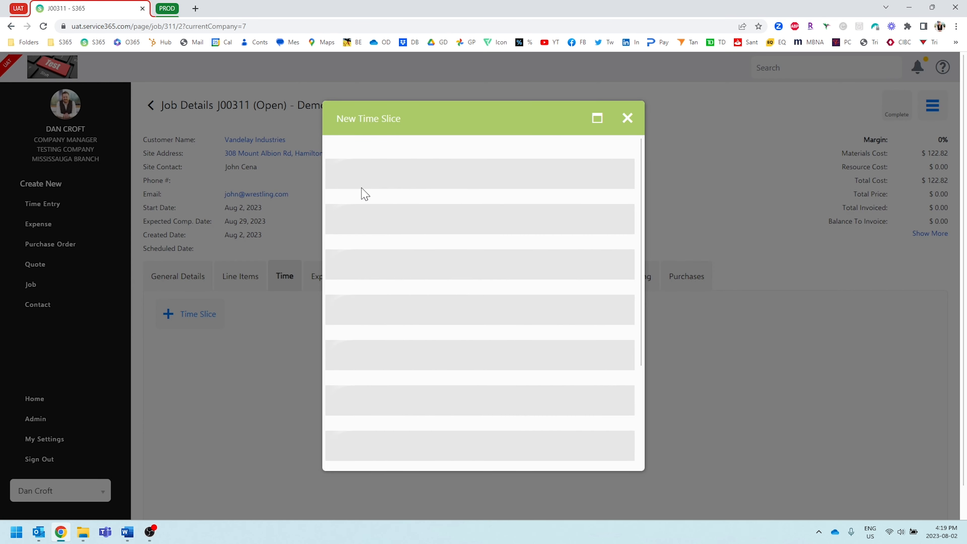
left_click(379, 180)
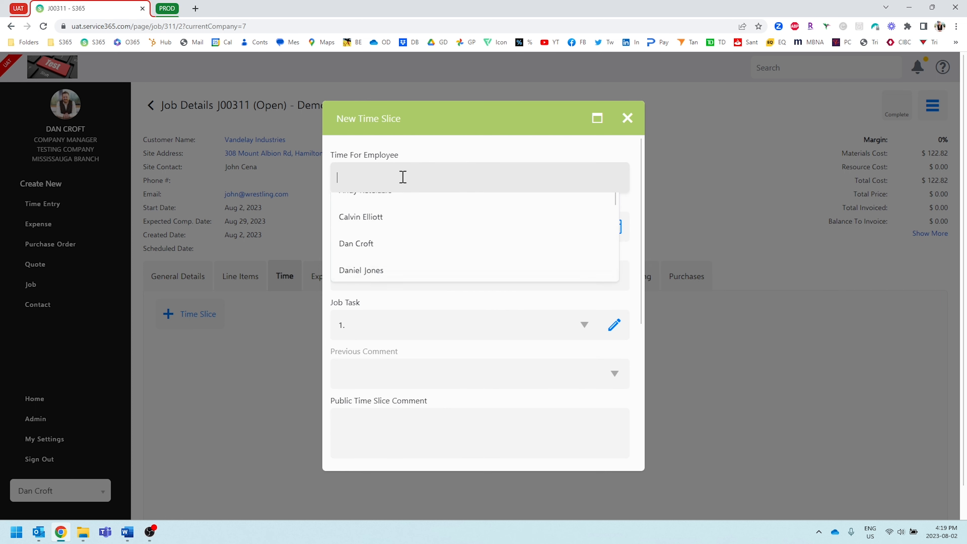
scroll(410, 237, "down", 3)
left_click(406, 243)
scroll(542, 395, "down", 6)
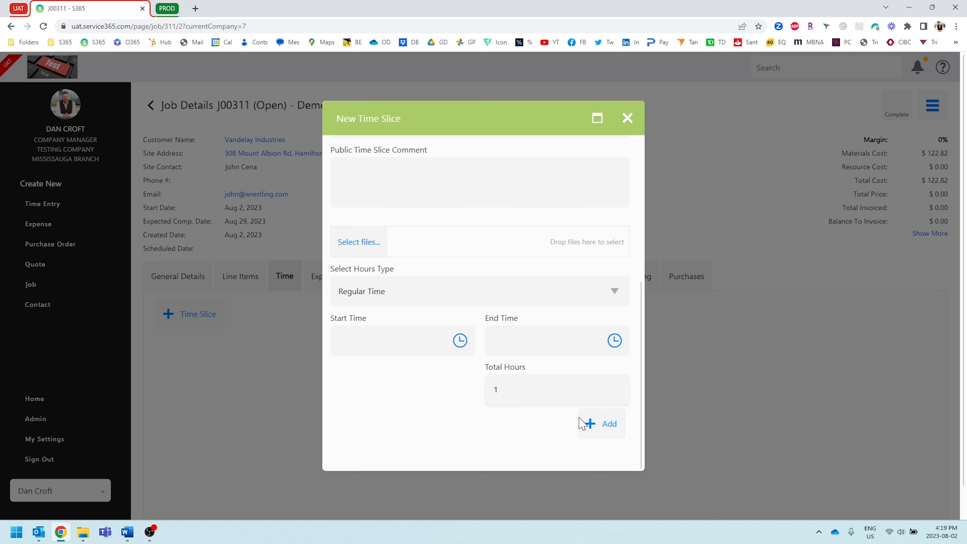
left_click(601, 434)
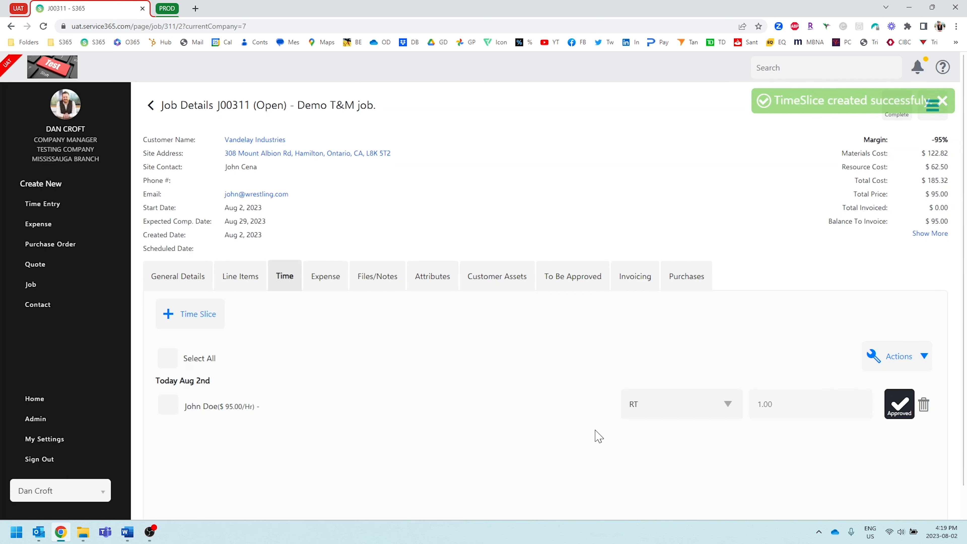
Check the Allowed Resources in the job's general details.
left_click(190, 291)
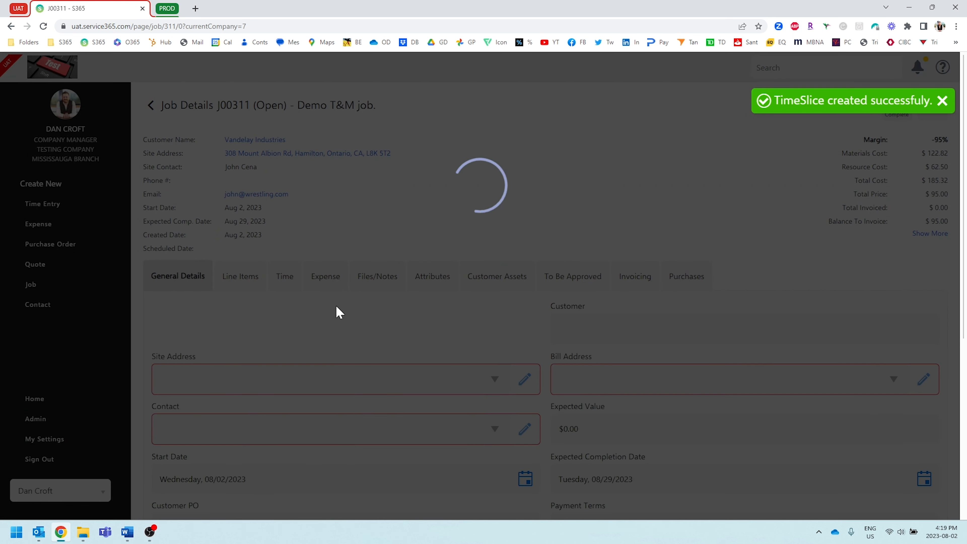
scroll(320, 336, "down", 6)
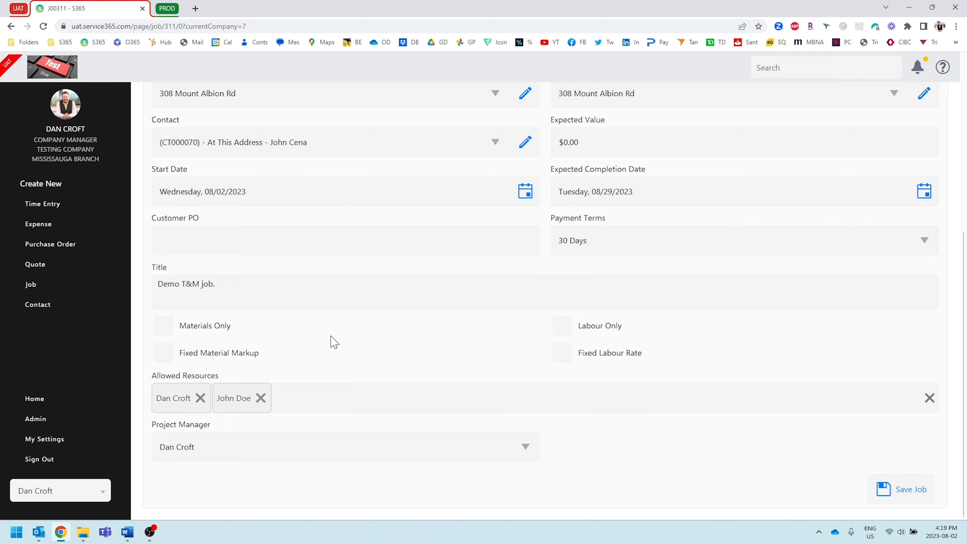
scroll(333, 347, "up", 8)
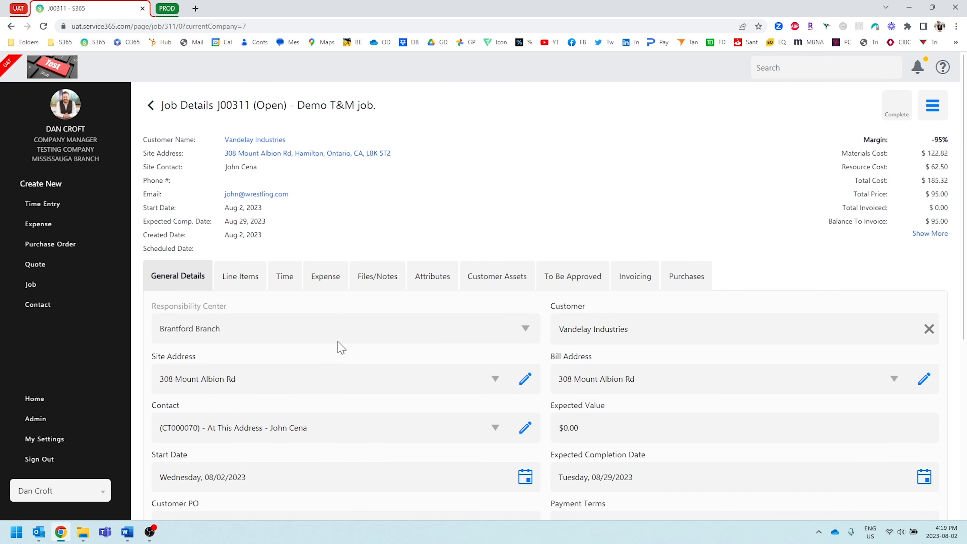
In the job's line items, choose the Lennox SLP99V Furnace Maintenance and Filter Replacement group as material for job task 1.
left_click(229, 278)
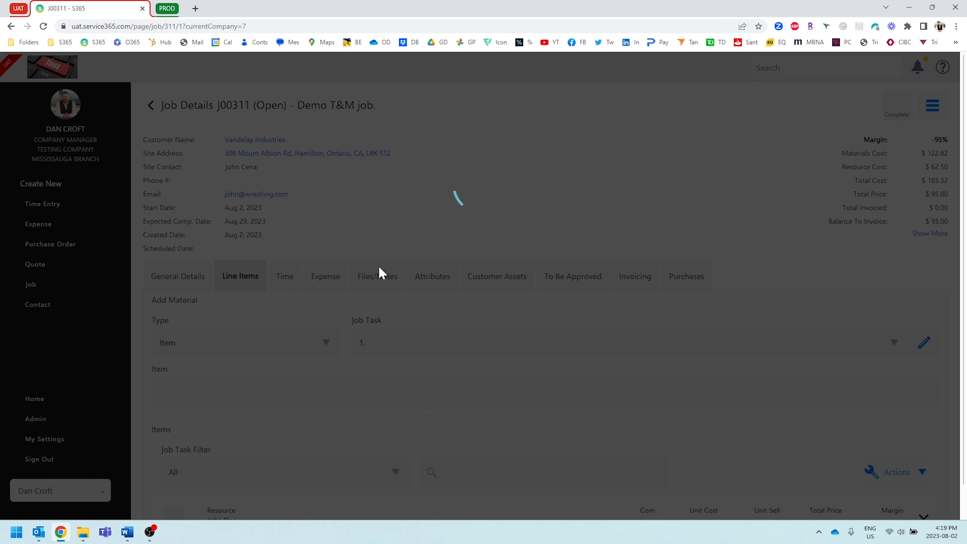
scroll(367, 232, "down", 1)
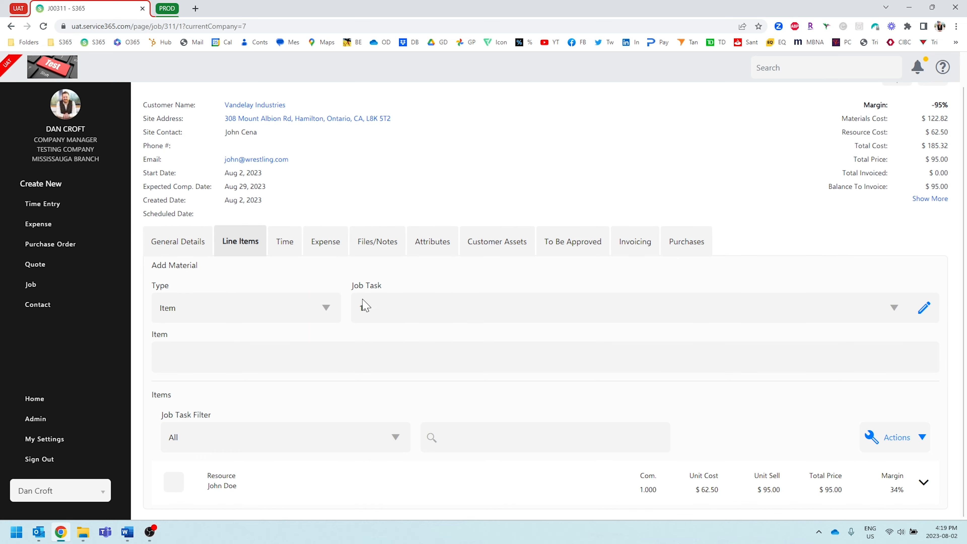
left_click(327, 313)
left_click(236, 375)
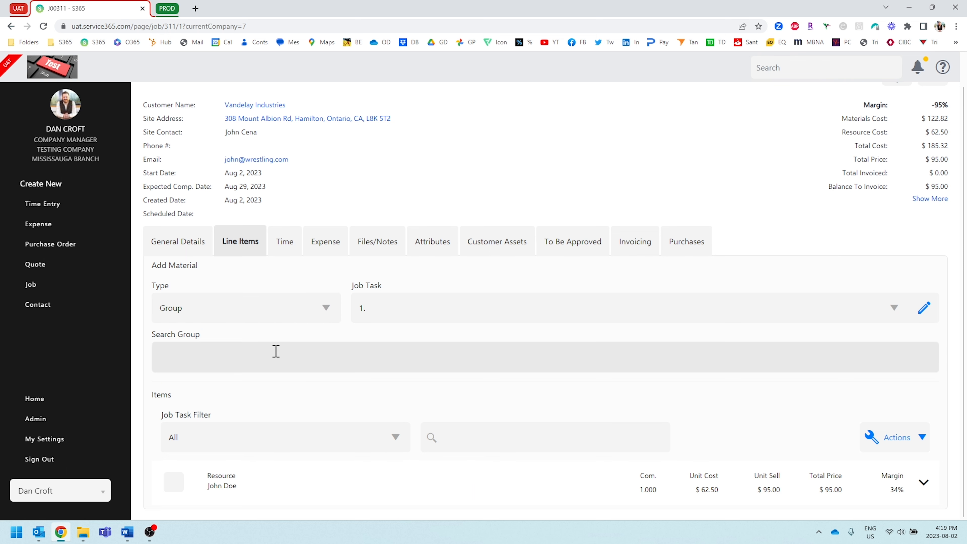
left_click(275, 351)
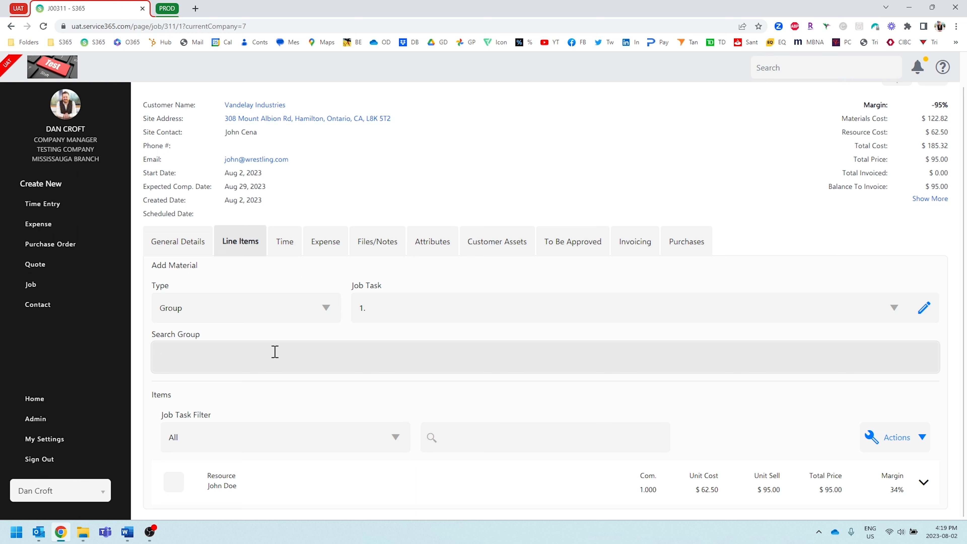
type("len")
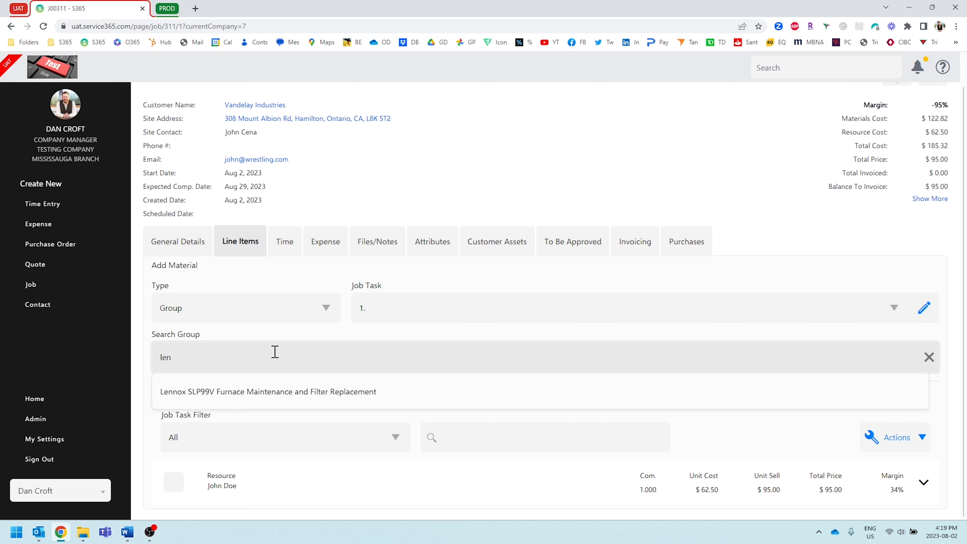
left_click(244, 391)
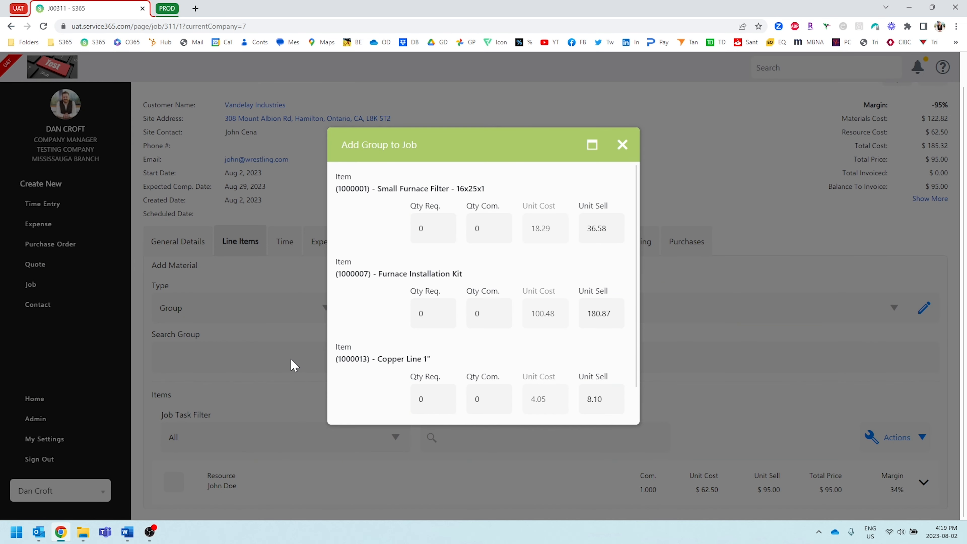
Set the required quantity to 1 for the furnace filter, installation kit and copper line, and add the group to the job.
left_click(434, 225)
type("1")
left_click(430, 314)
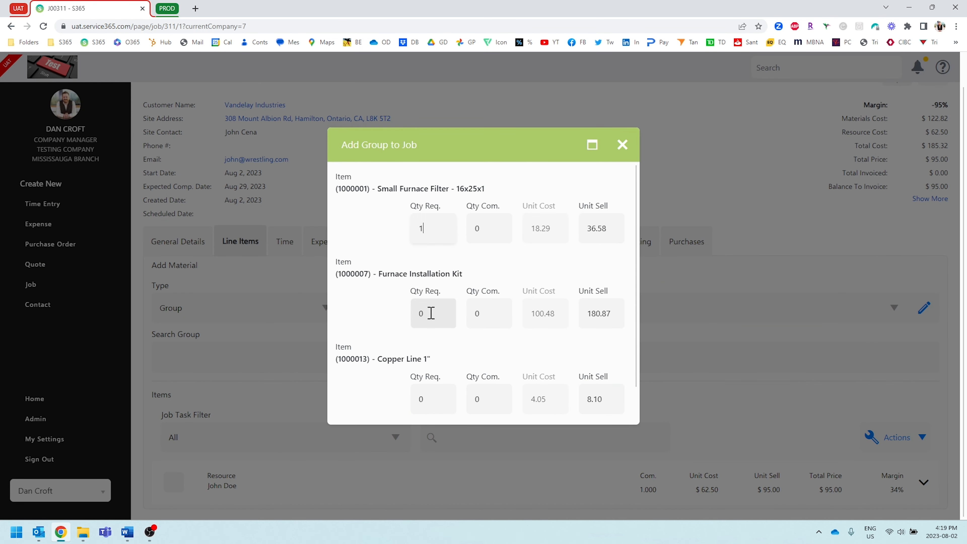
type("1")
scroll(430, 362, "down", 1)
left_click(429, 360)
type("1")
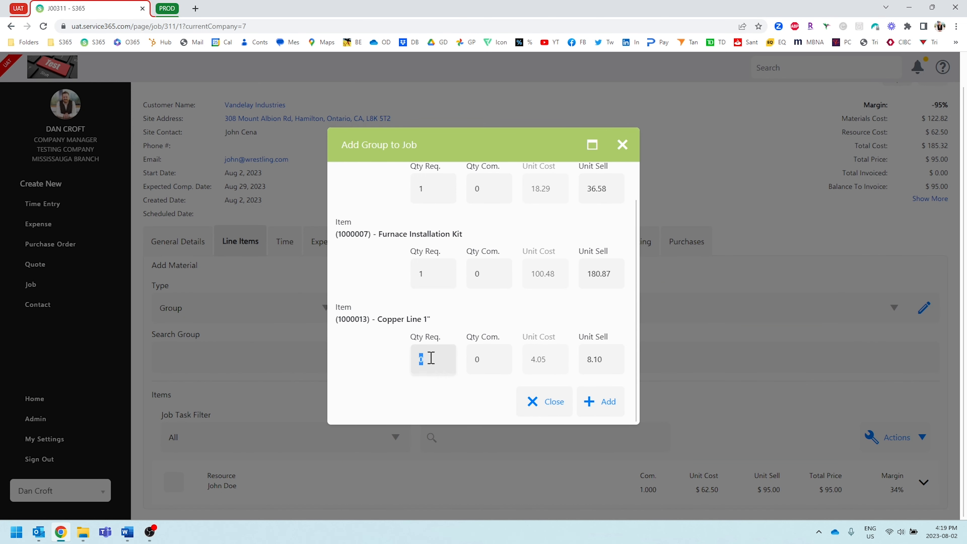
left_click(596, 412)
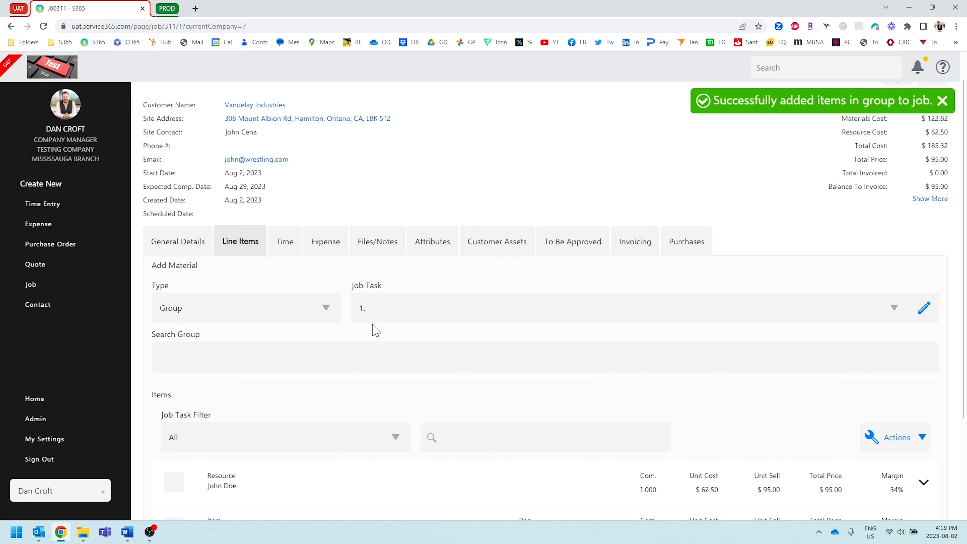
Commit 1 Copper Line 1" from inventory to job task 1.
scroll(396, 343, "down", 3)
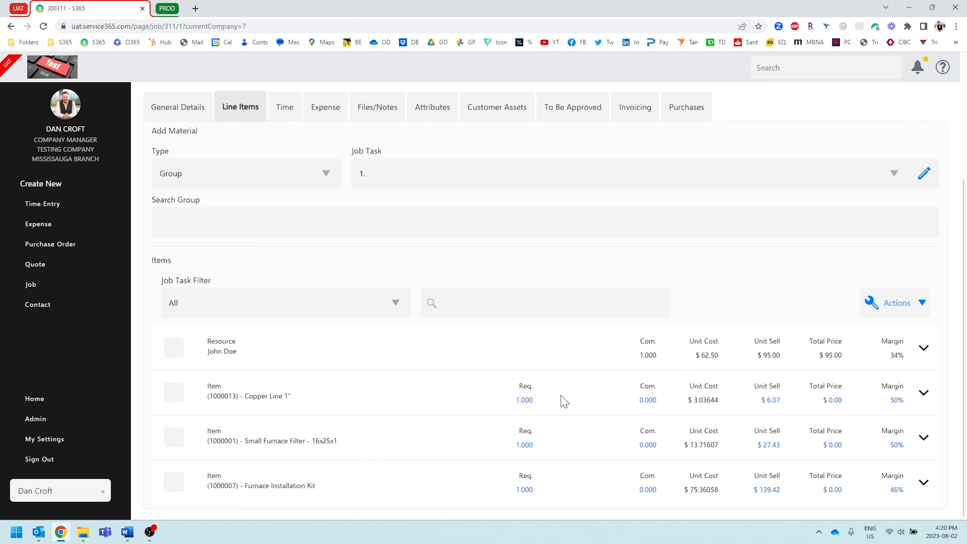
left_click(648, 400)
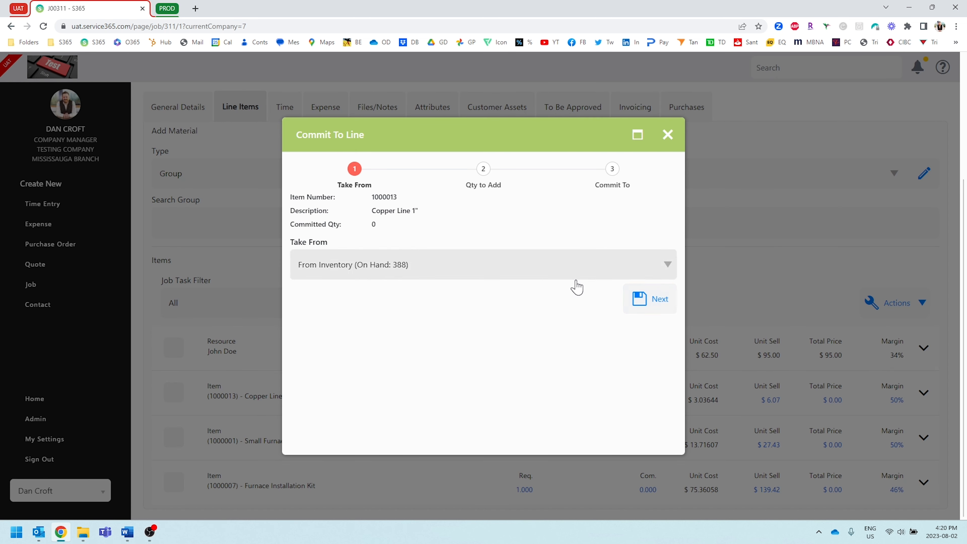
left_click(648, 307)
left_click(385, 282)
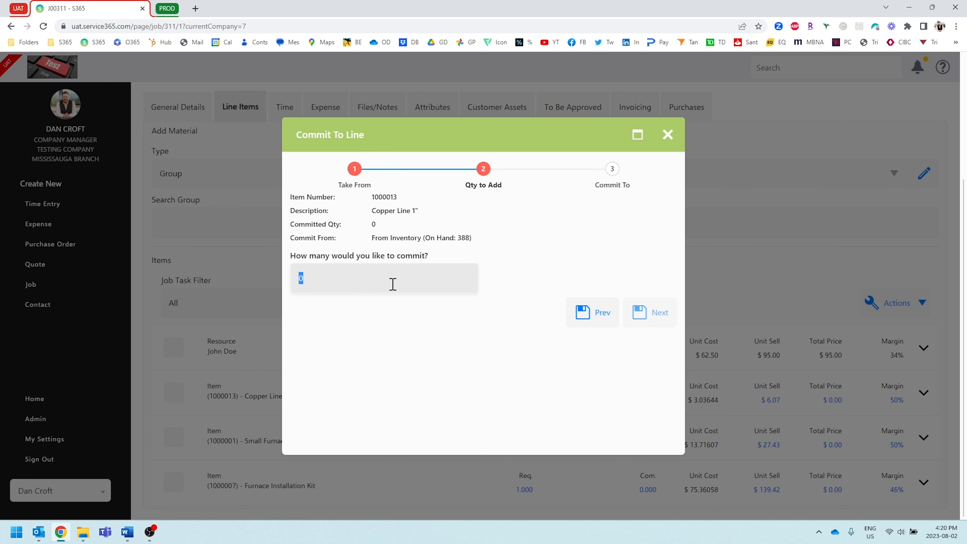
type("1")
left_click(634, 320)
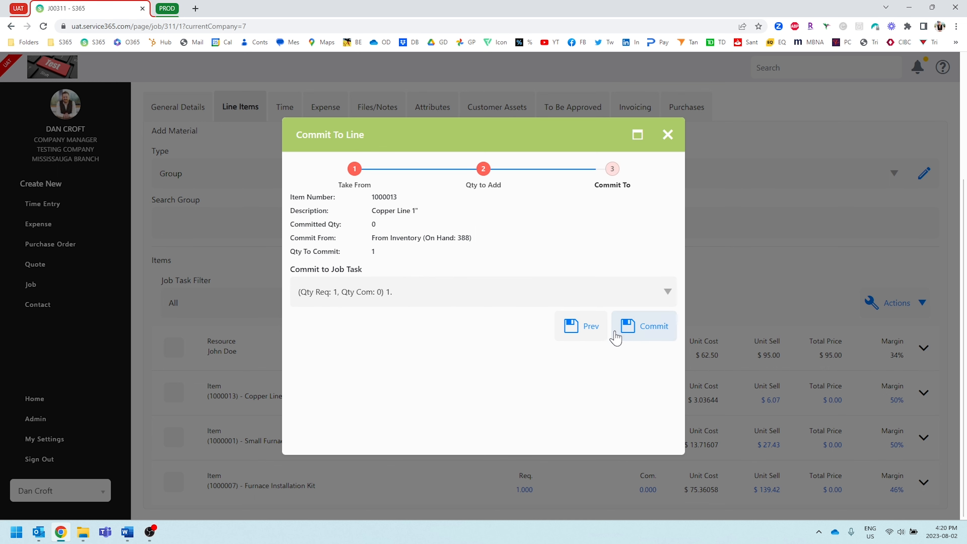
left_click(656, 327)
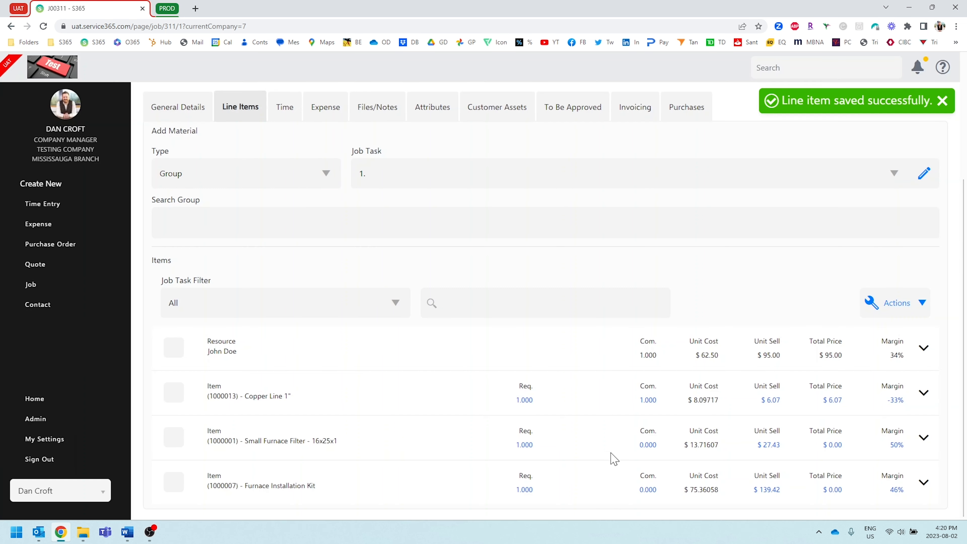
Commit 1 Small Furnace Filter - 16x25x1 from inventory to its job line.
left_click(647, 445)
left_click(571, 267)
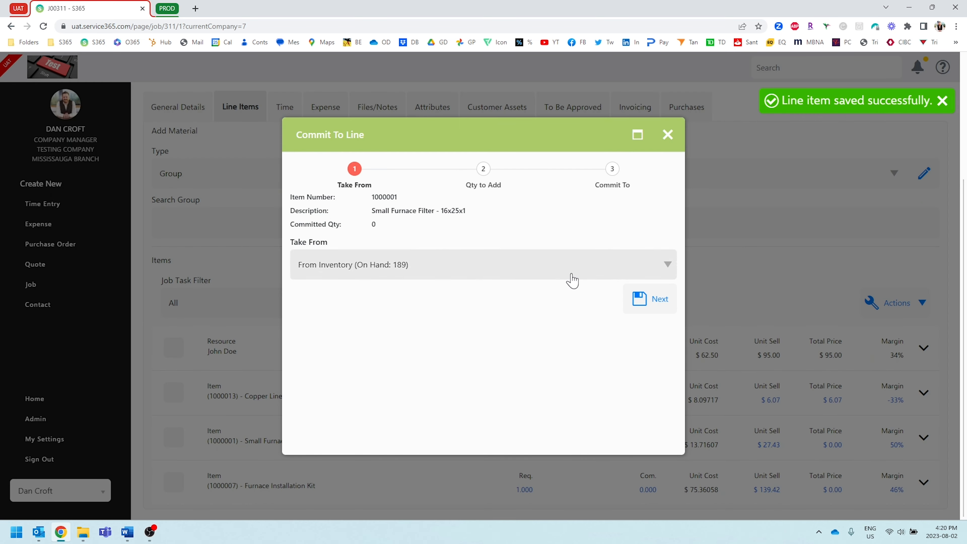
left_click(650, 302)
left_click(411, 280)
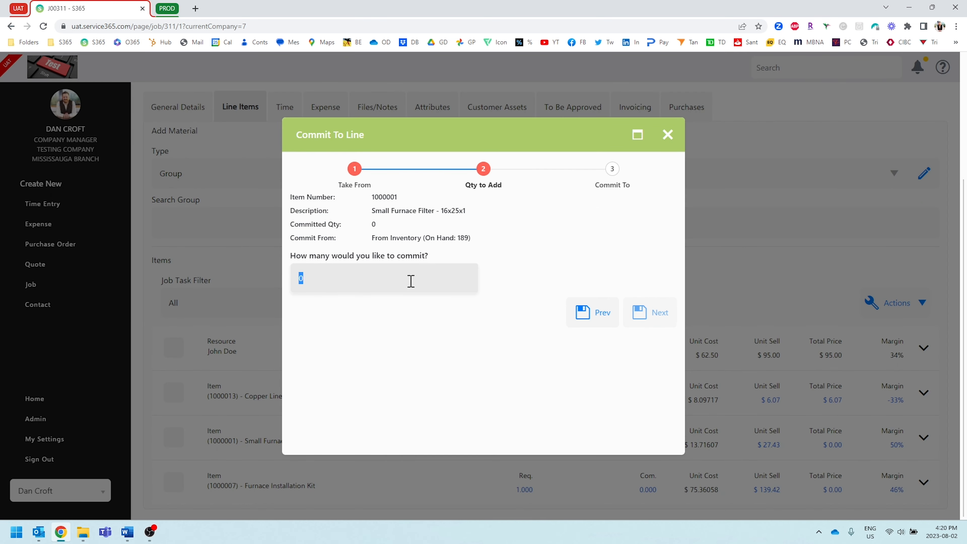
left_click(649, 327)
left_click(651, 326)
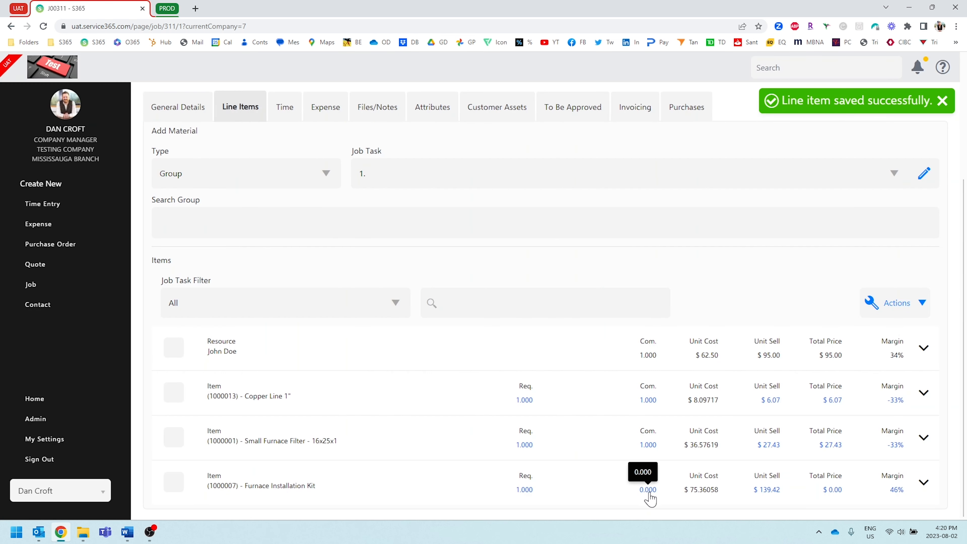
Commit 1 Furnace Installation Kit from inventory to its job line.
left_click(647, 489)
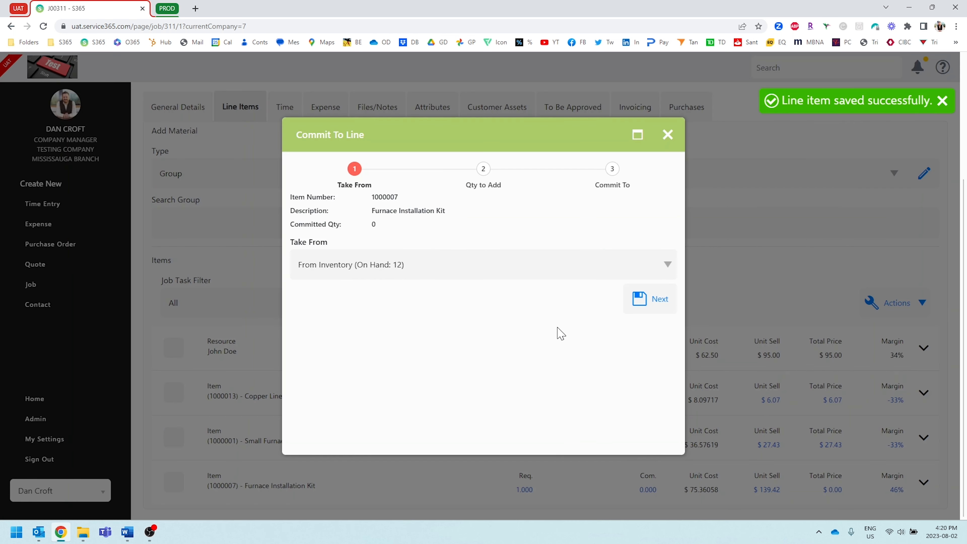
left_click(650, 299)
left_click(445, 279)
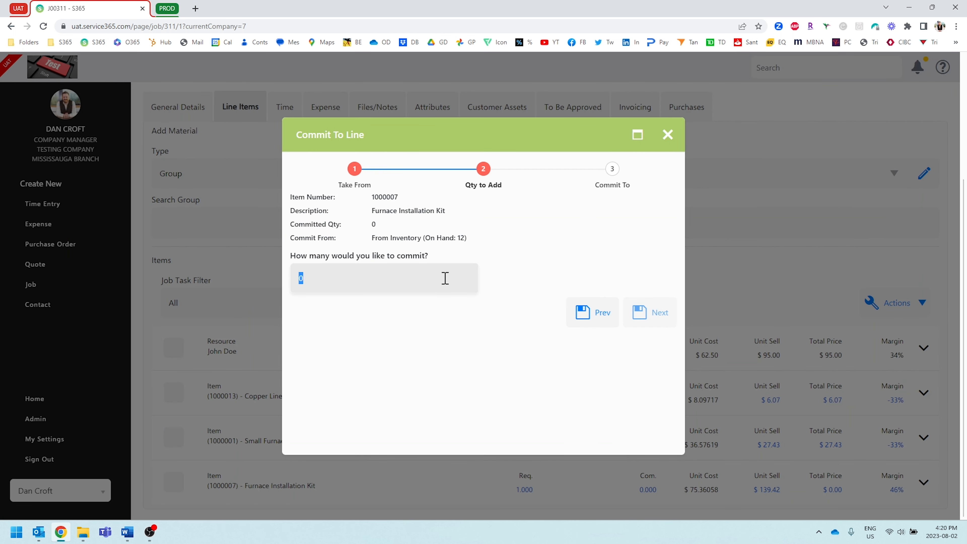
left_click(632, 318)
left_click(656, 333)
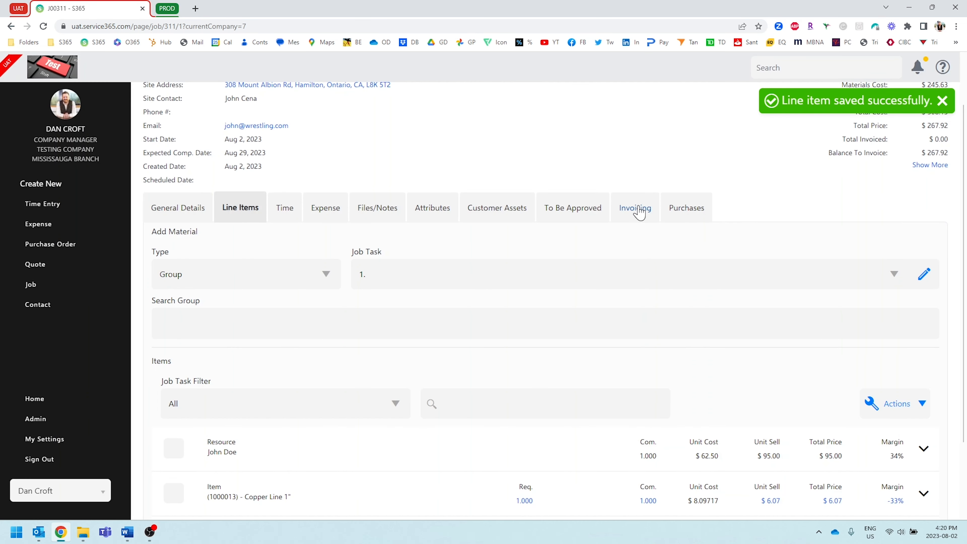
Create the job's final invoice with Group Material enabled and close the job.
left_click(635, 209)
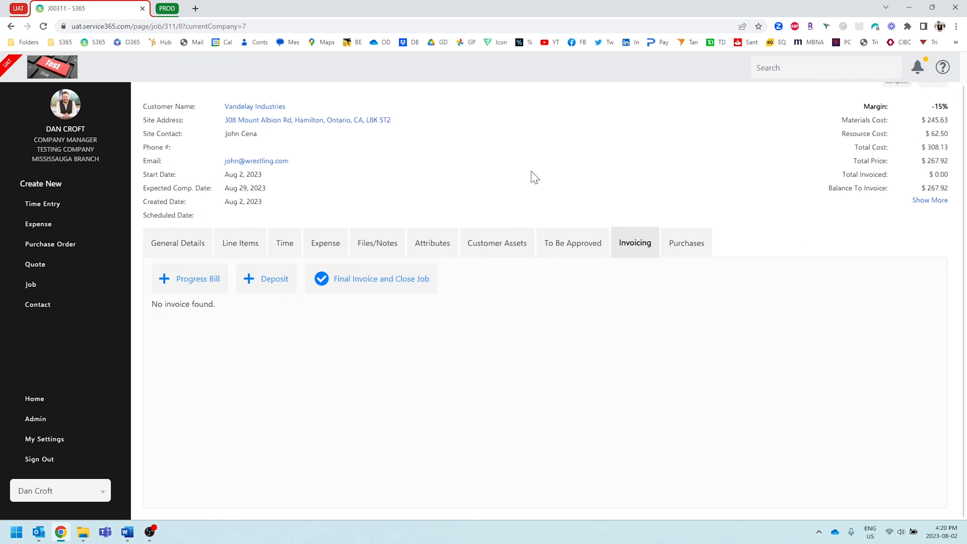
left_click(388, 281)
left_click(438, 341)
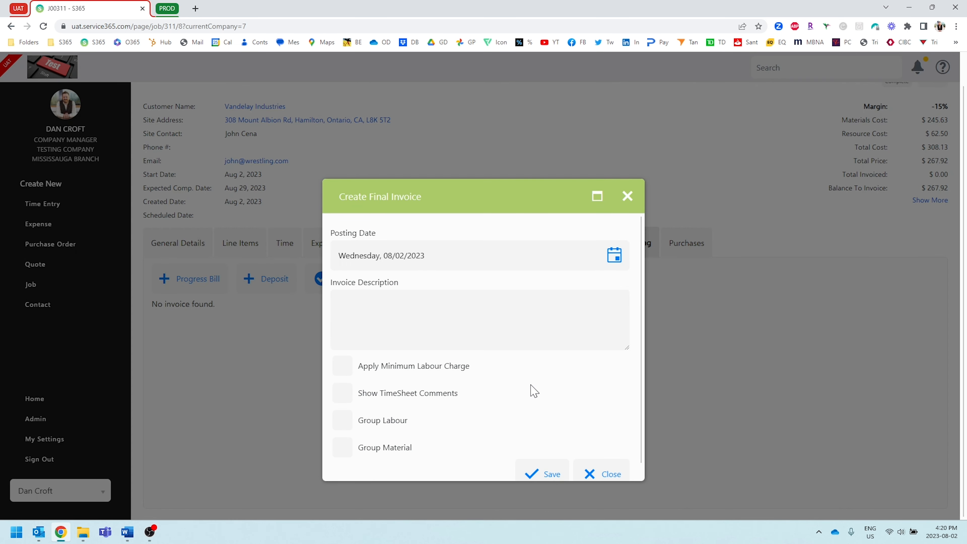
scroll(529, 381, "down", 1)
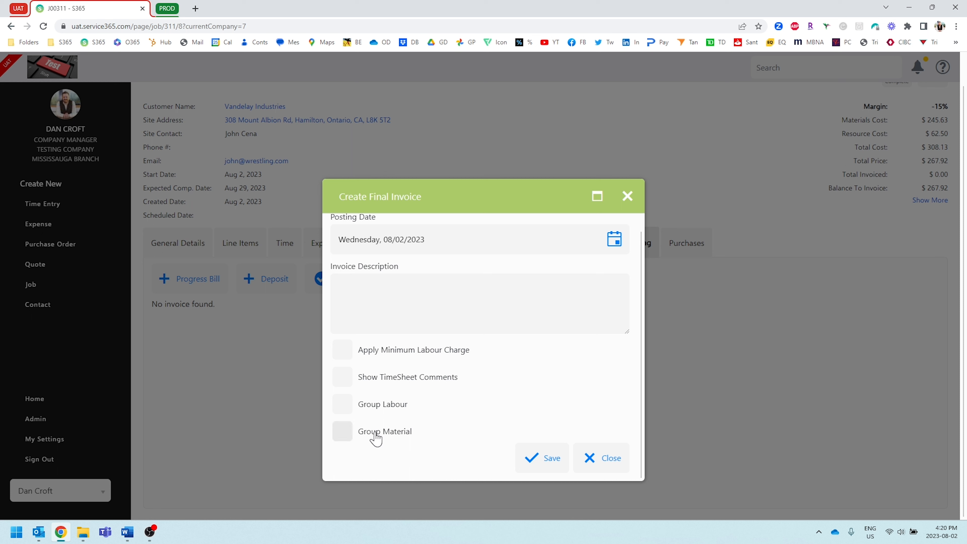
left_click(343, 433)
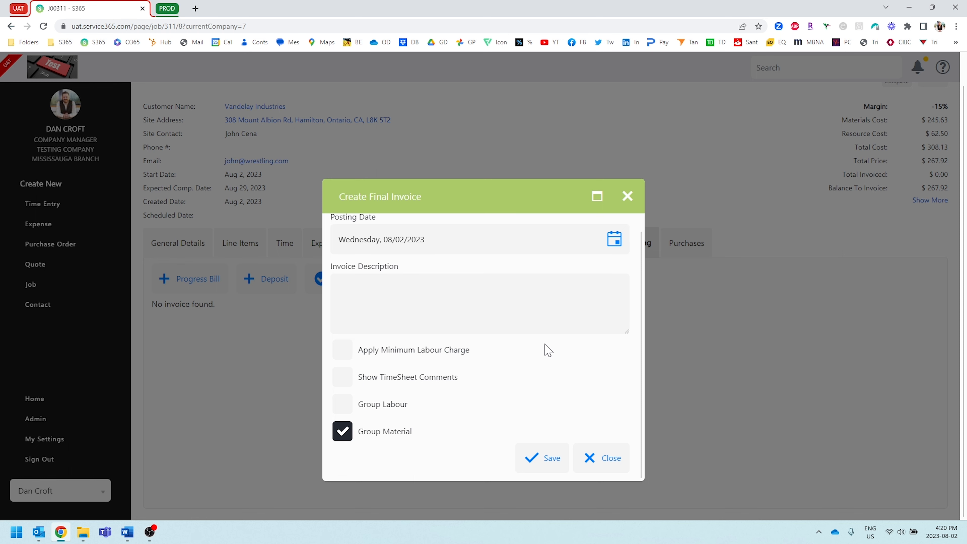
left_click(541, 460)
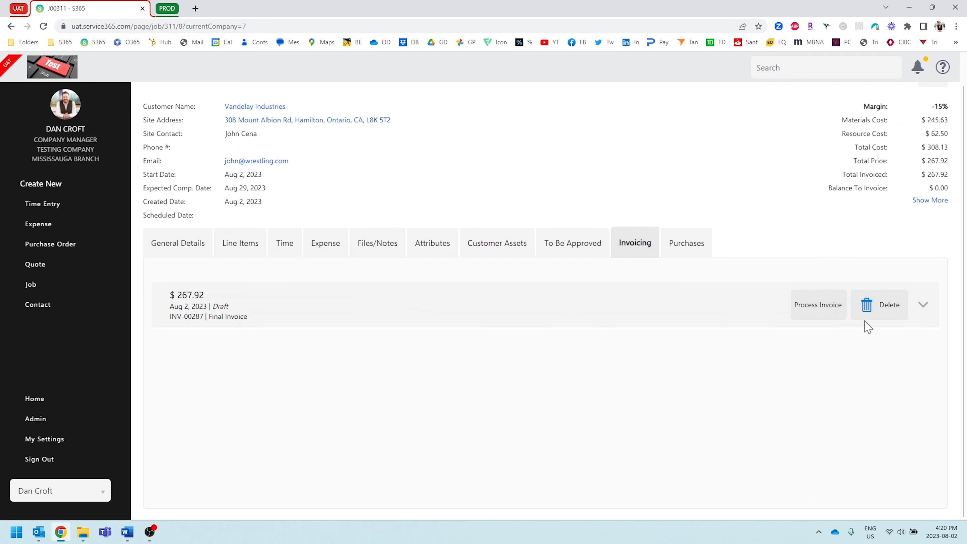
Preview the draft final invoice, examine how materials and labour are listed, and close the preview.
left_click(822, 308)
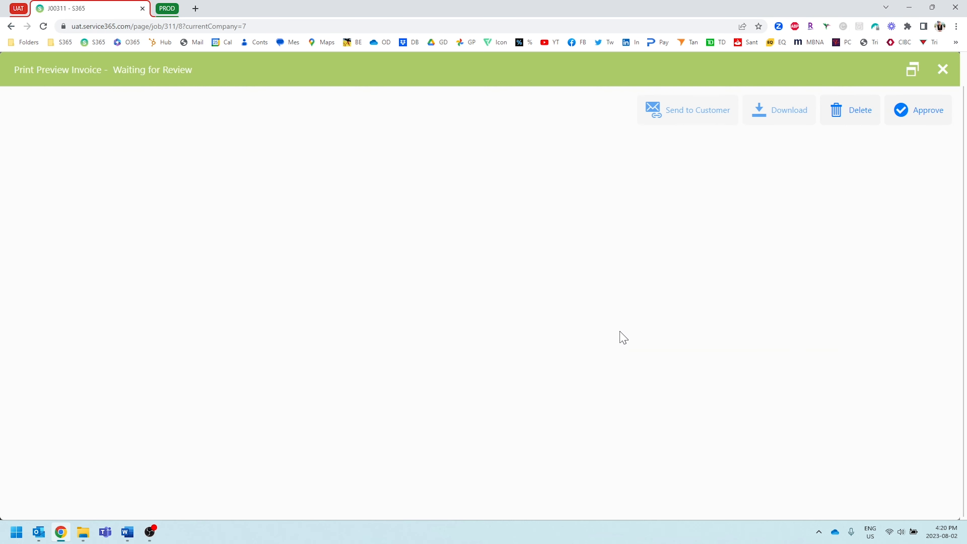
scroll(585, 335, "down", 3)
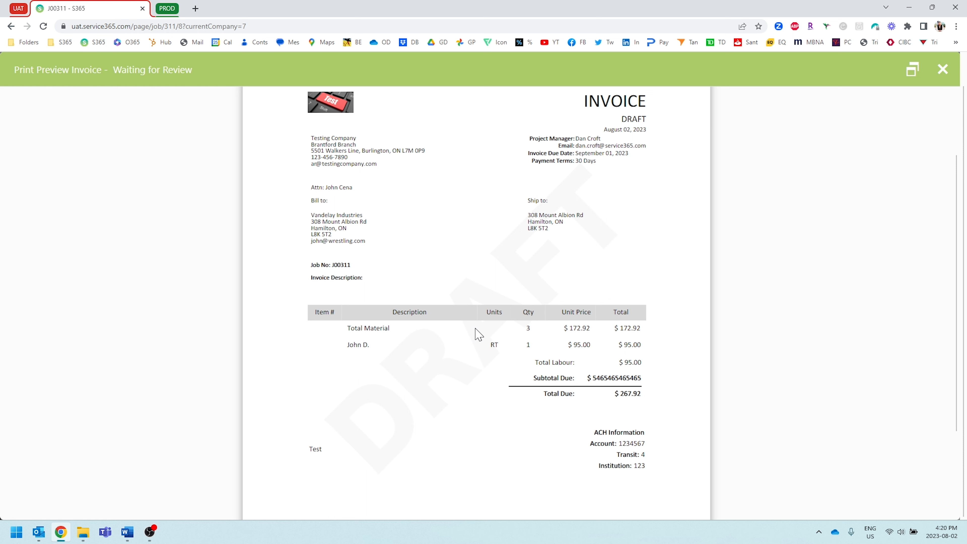
scroll(503, 322, "down", 1)
scroll(503, 322, "up", 1)
scroll(494, 328, "up", 1)
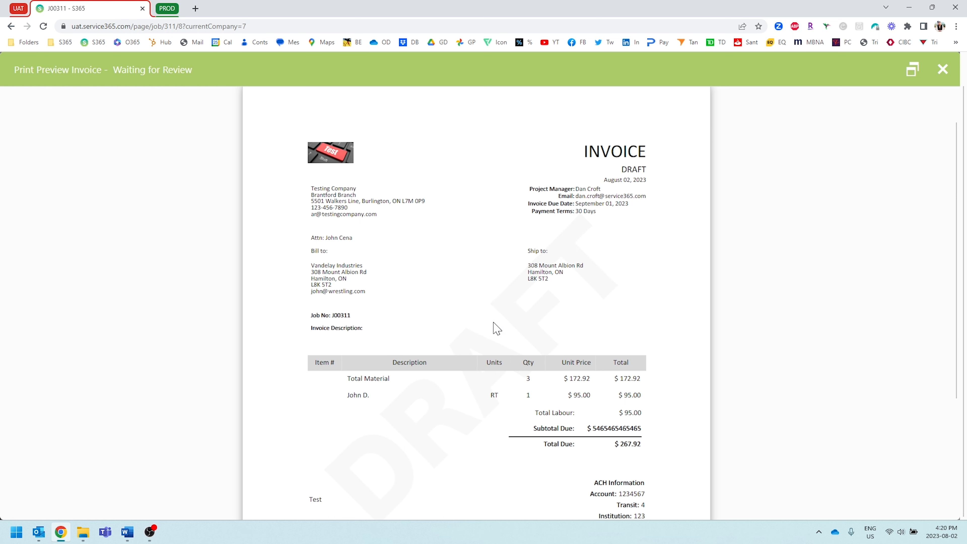
left_click(945, 72)
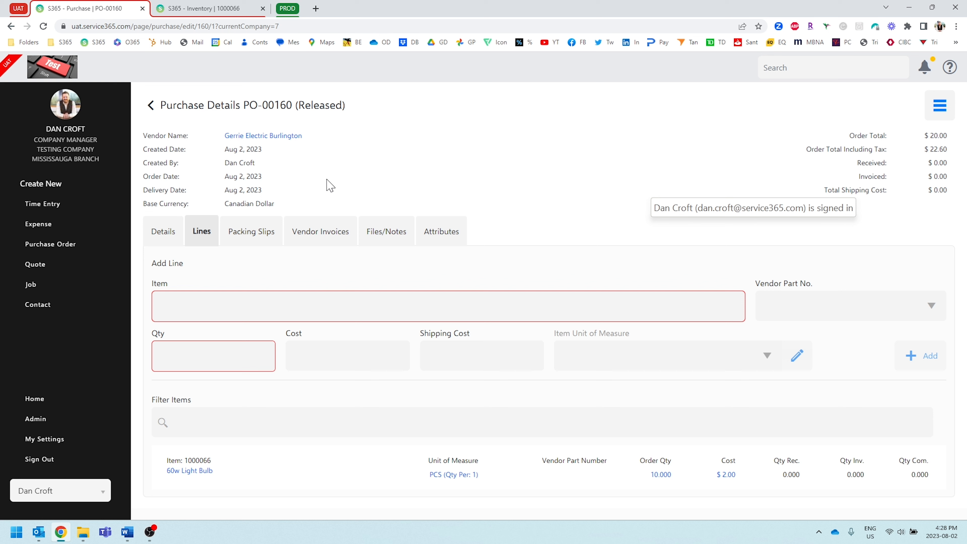
Upload Packing Slip.png from the Sample Docs folder to the released purchase order and receive the 10 ordered 60w Light Bulbs.
left_click(250, 237)
left_click(250, 271)
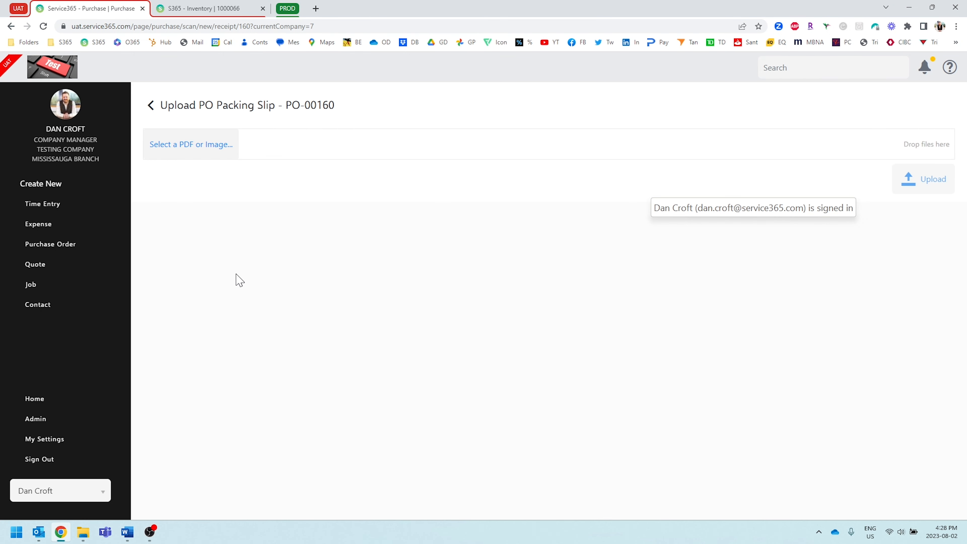
left_click(206, 149)
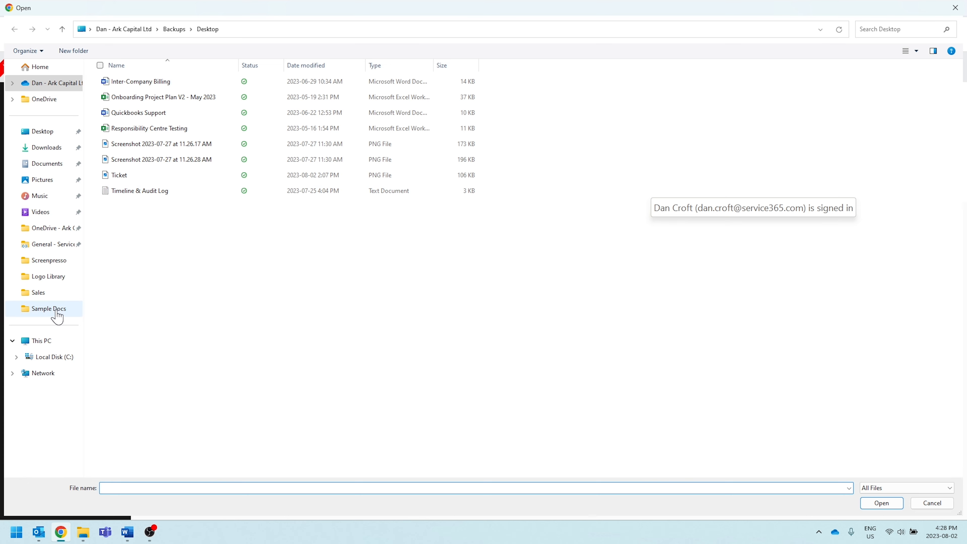
left_click(57, 314)
double_click(228, 103)
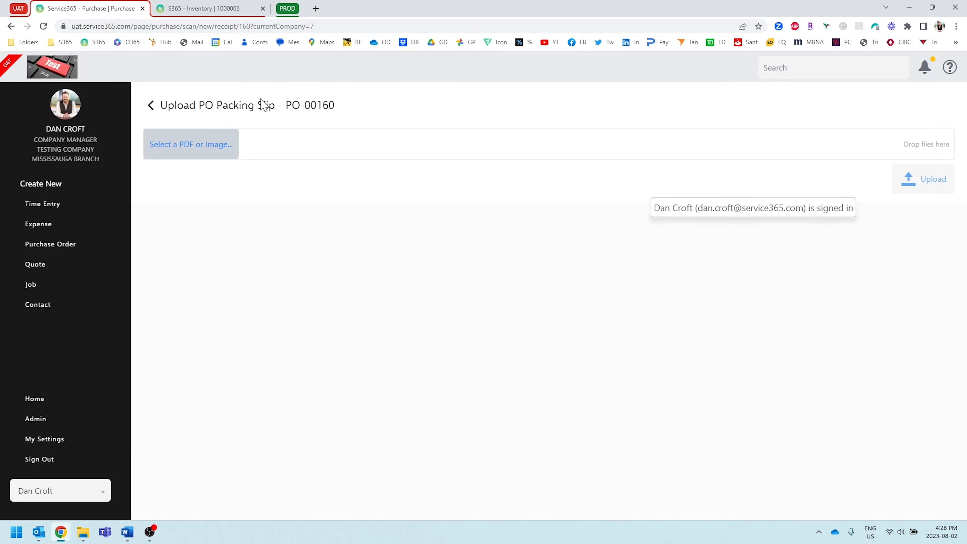
scroll(622, 270, "down", 15)
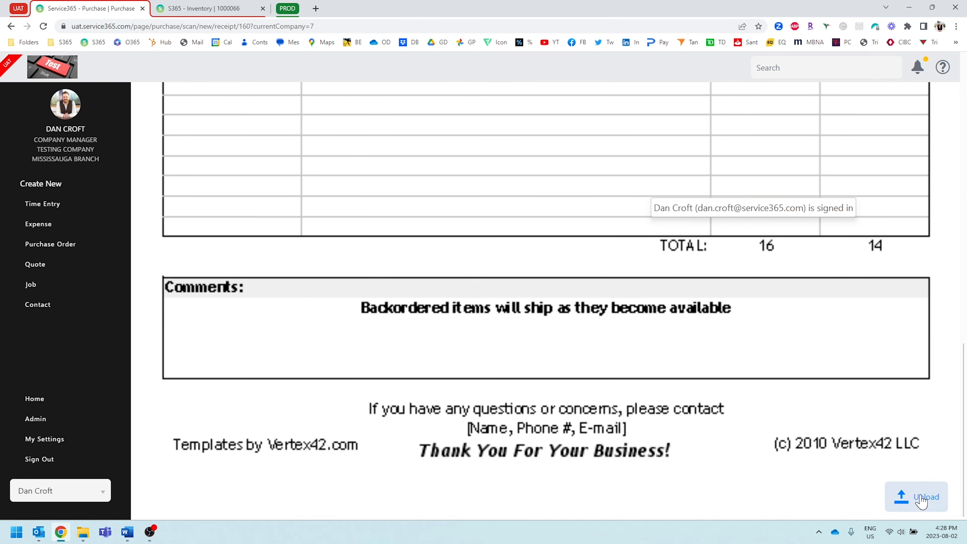
left_click(922, 498)
scroll(448, 305, "down", 3)
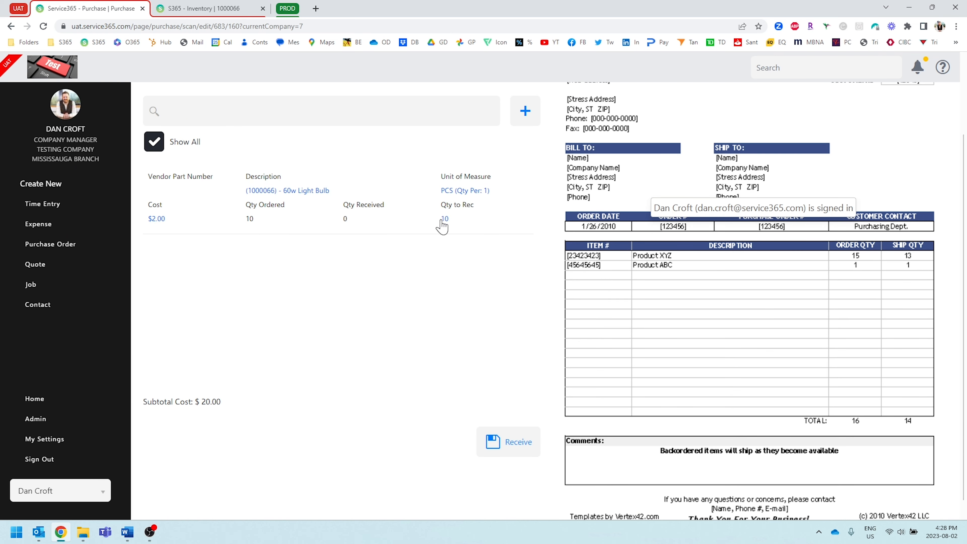
left_click(495, 443)
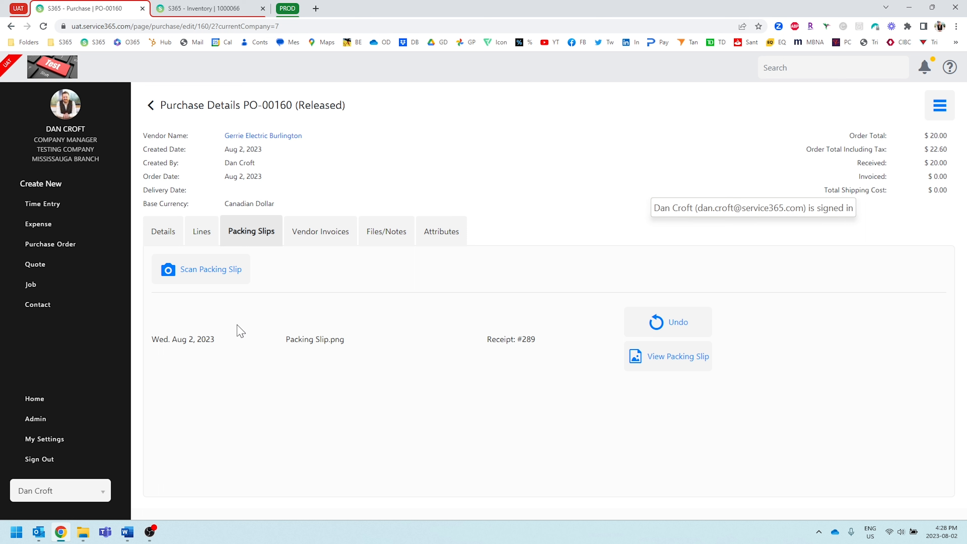
Open the 60w Light Bulb item from the received purchase order's lines and check its quantity in stock.
left_click(194, 230)
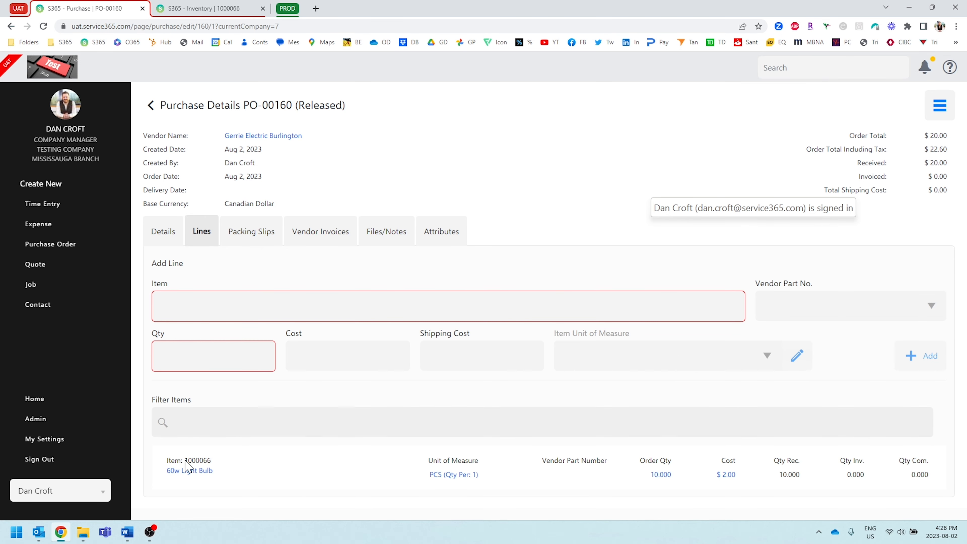
left_click(189, 469)
scroll(234, 339, "down", 4)
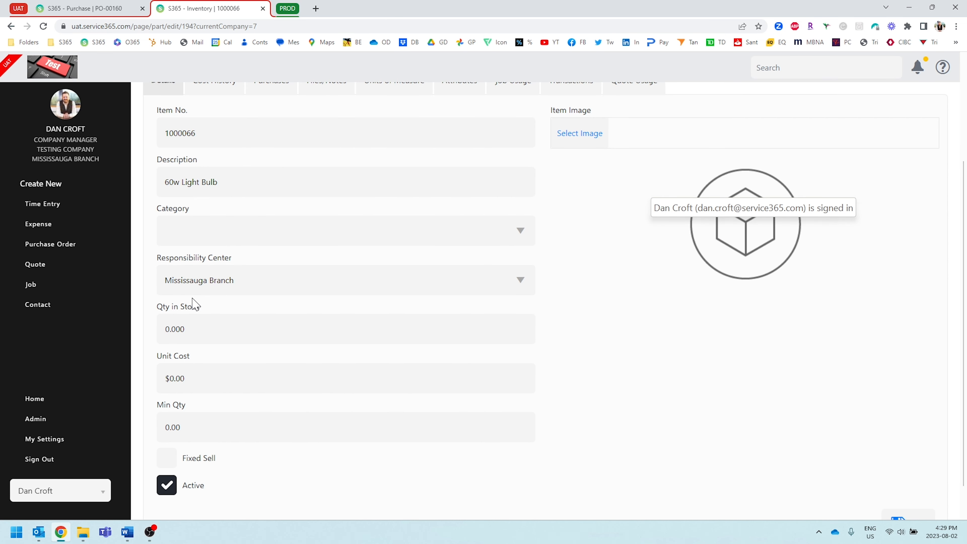
Return to purchase order PO-00160 and commit its received lines to inventory.
left_click(86, 8)
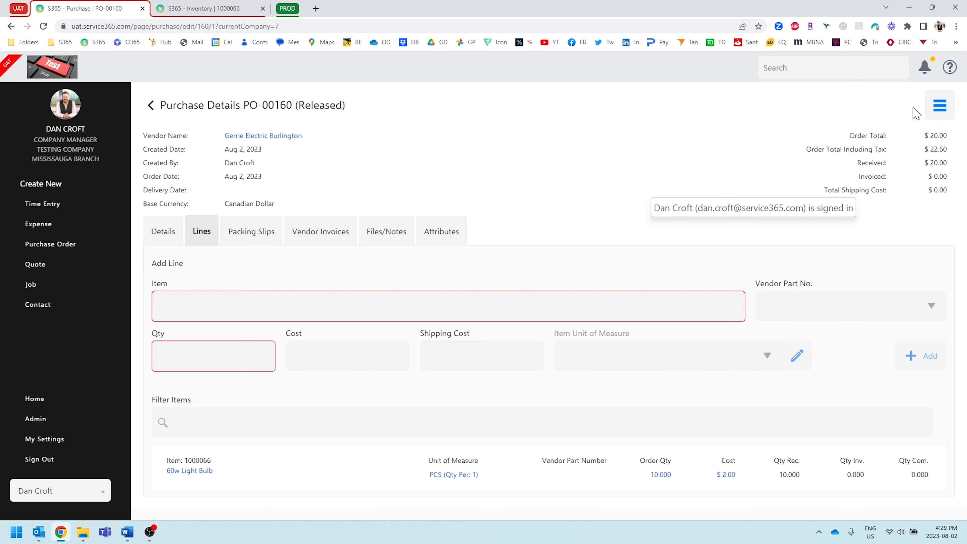
left_click(939, 103)
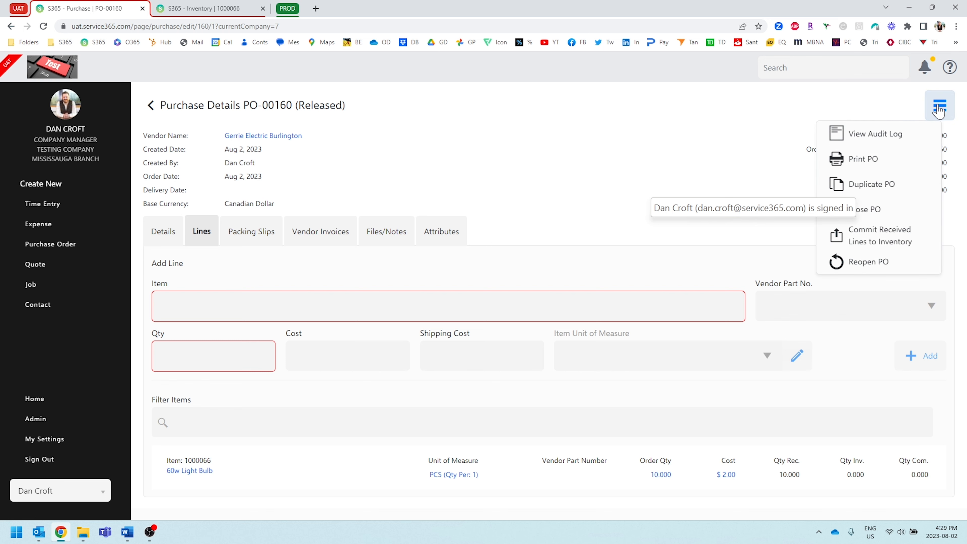
left_click(892, 242)
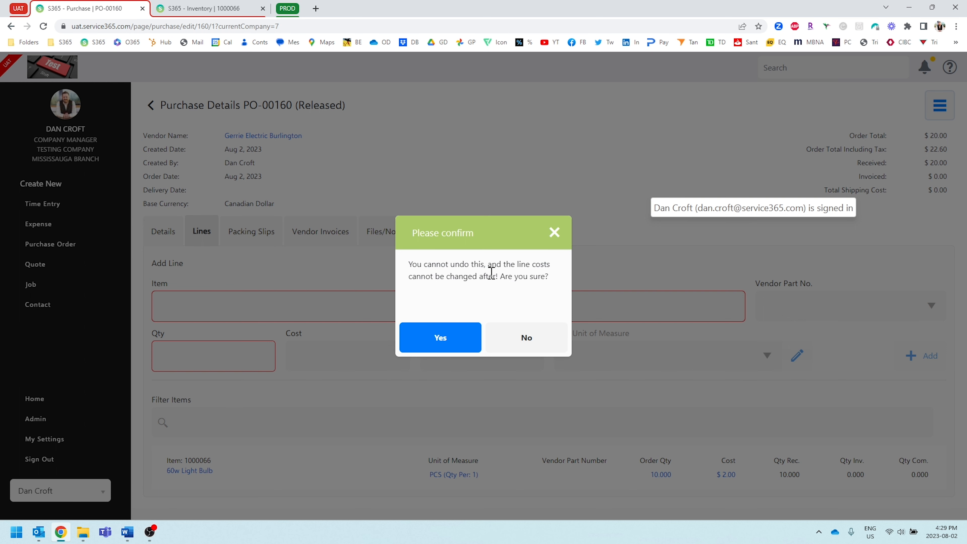
left_click(432, 340)
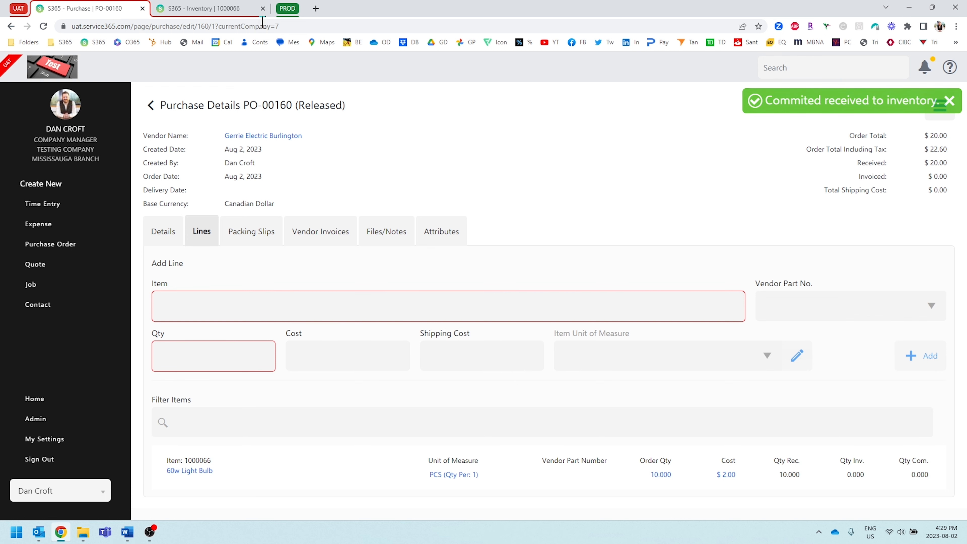
Reload the 60w Light Bulb inventory record, check its stock quantity and unit cost, and close the record.
left_click(195, 12)
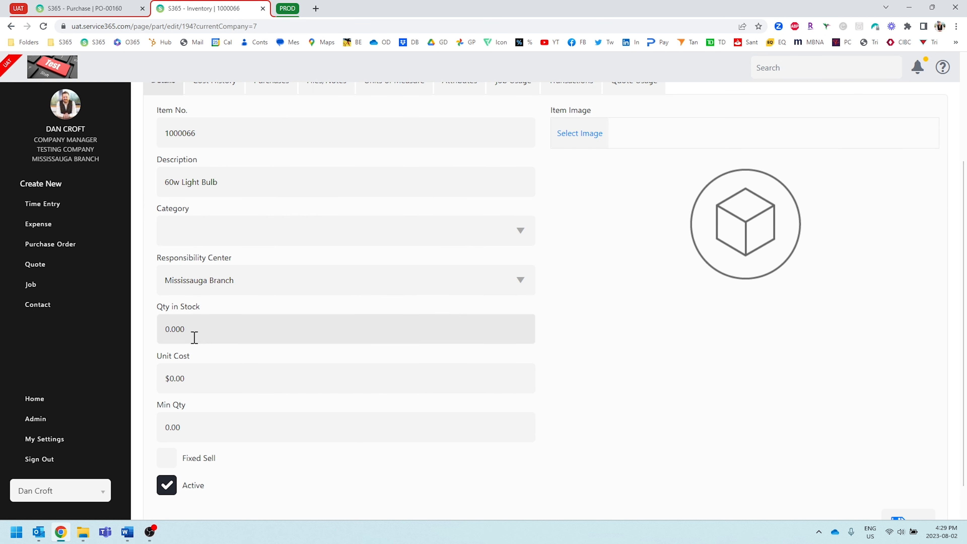
scroll(244, 305, "up", 4)
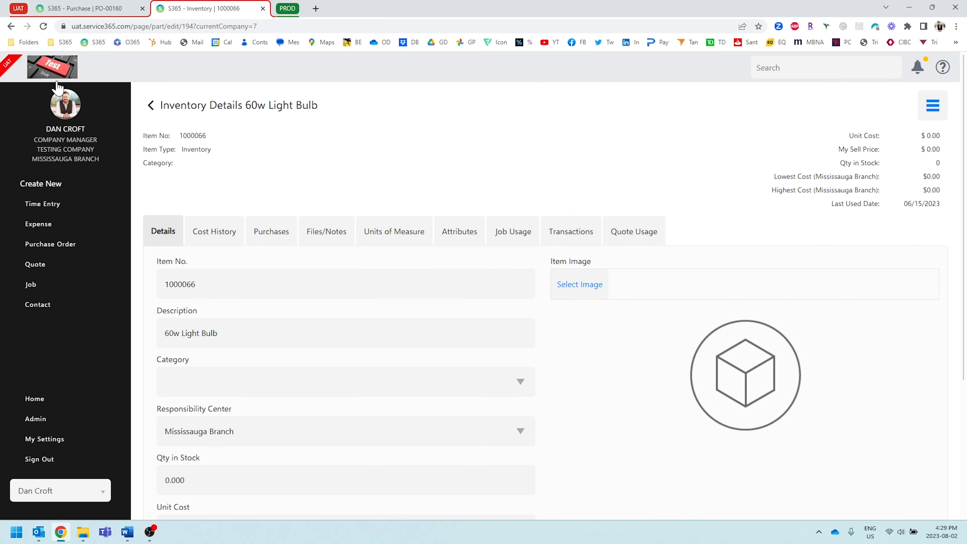
left_click(43, 26)
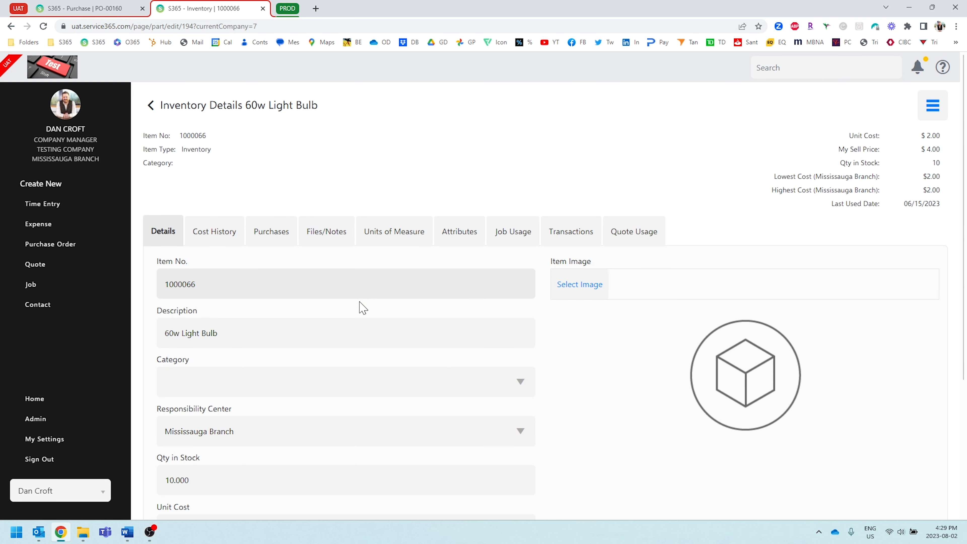
scroll(360, 307, "down", 4)
left_click(208, 322)
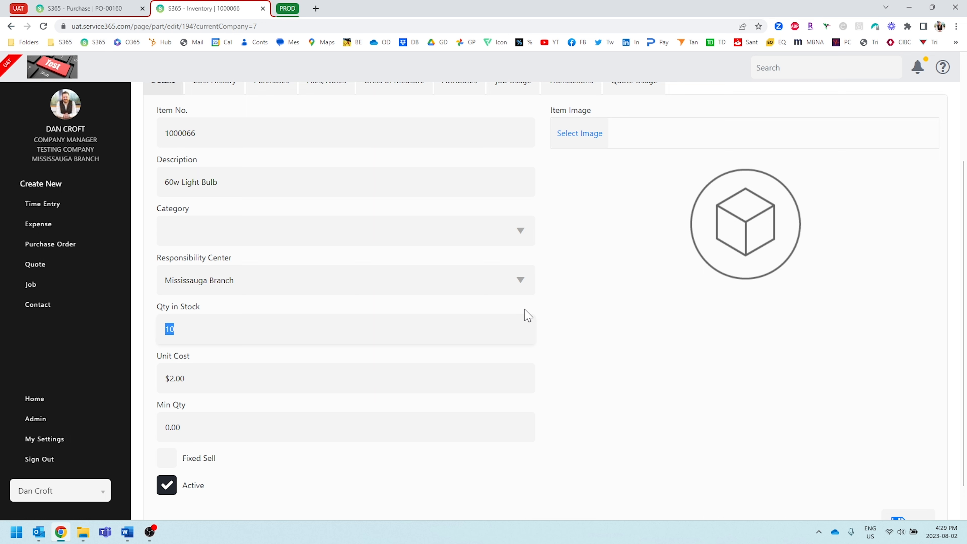
scroll(529, 316, "up", 4)
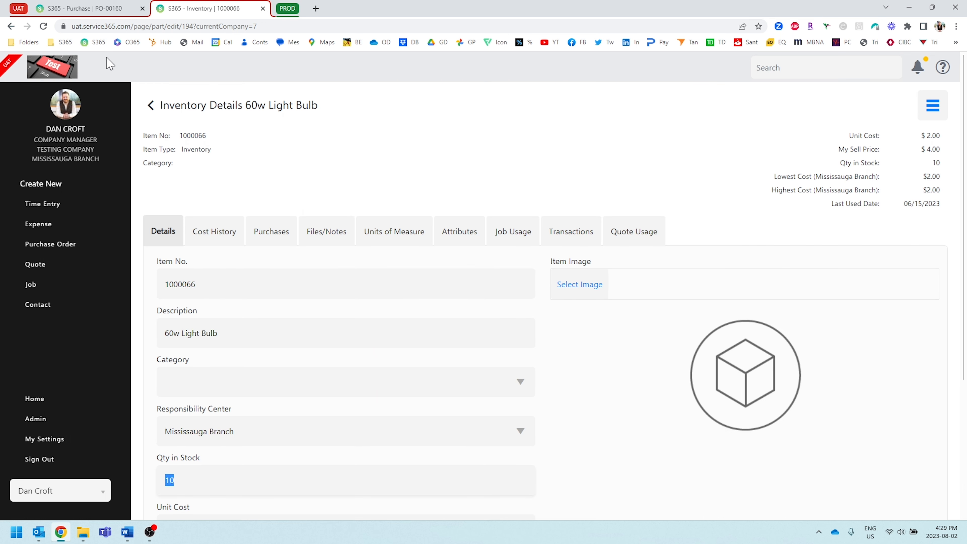
left_click(262, 8)
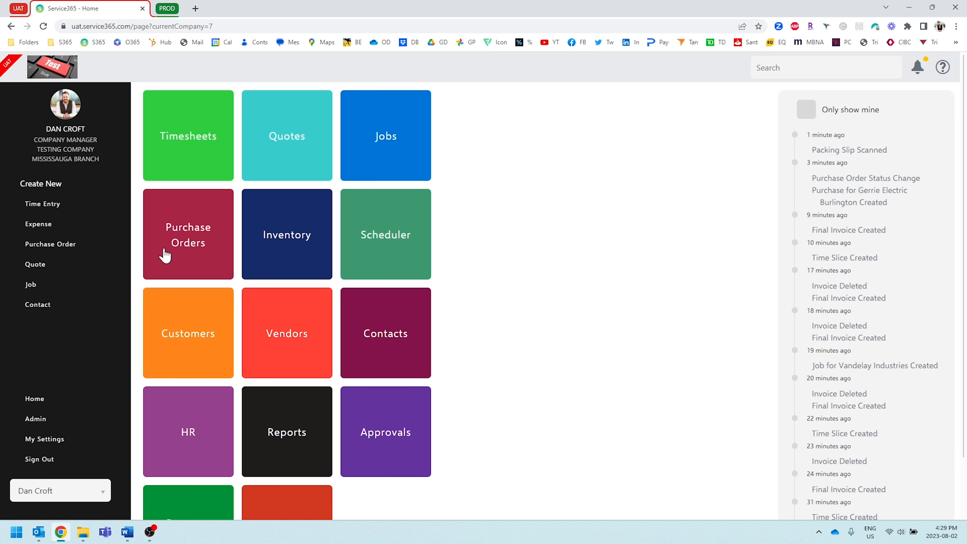
Open purchase order PO-00146 from the order list and fill in a new line for item 1000010 Conduit 1" with quantity 1.
left_click(162, 251)
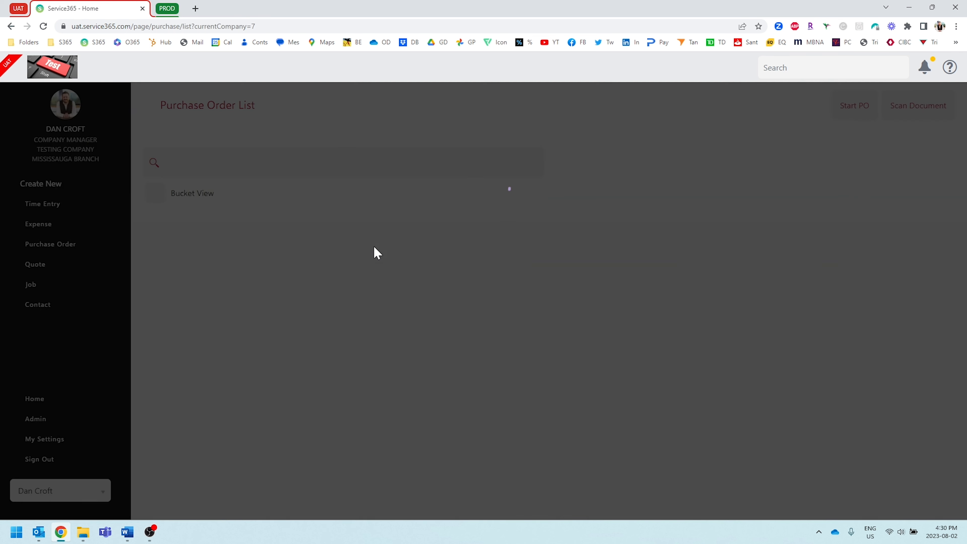
left_click(287, 282)
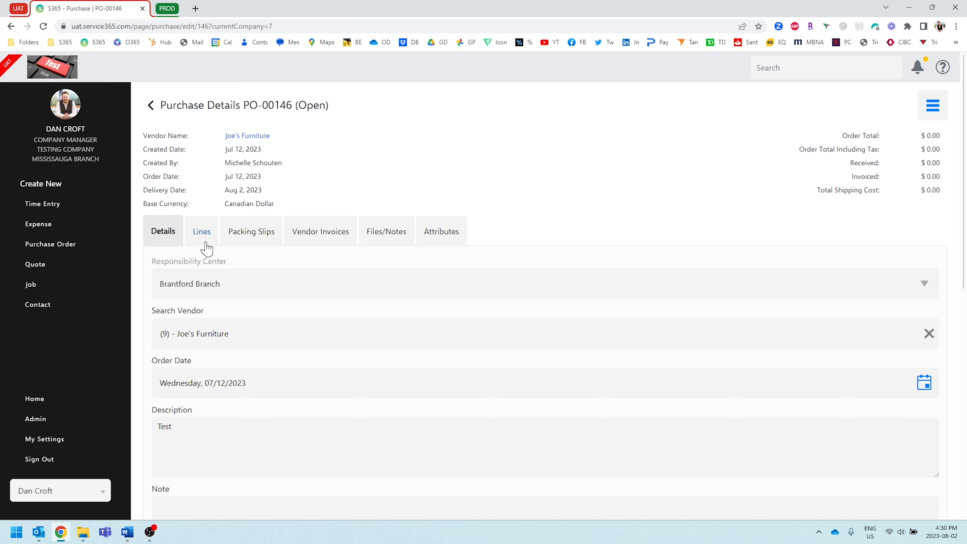
left_click(206, 244)
left_click(252, 312)
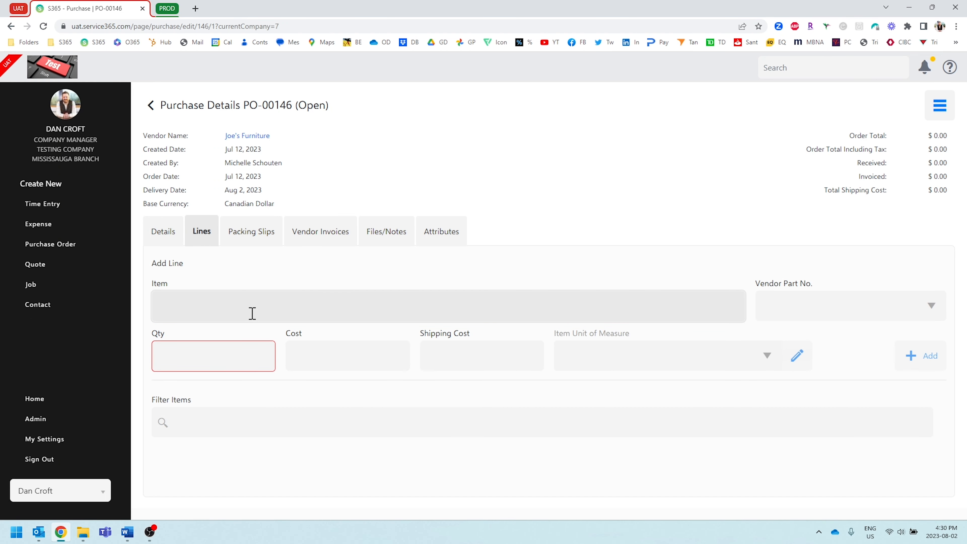
type("conduit")
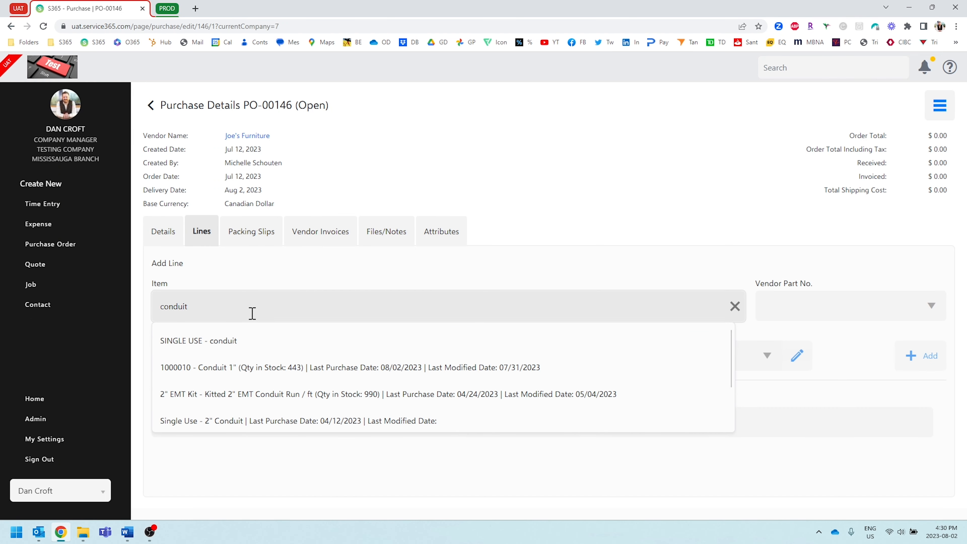
left_click(247, 367)
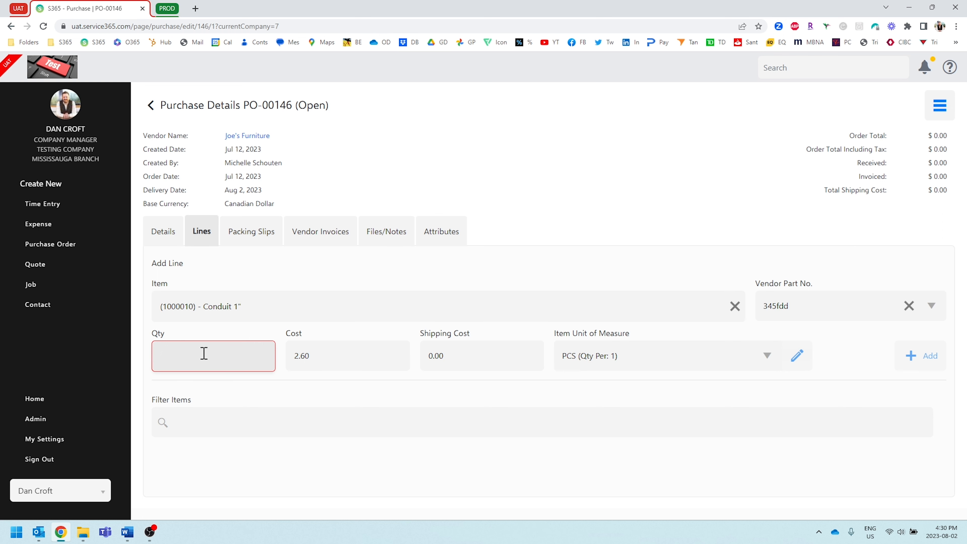
type("1")
left_click(360, 398)
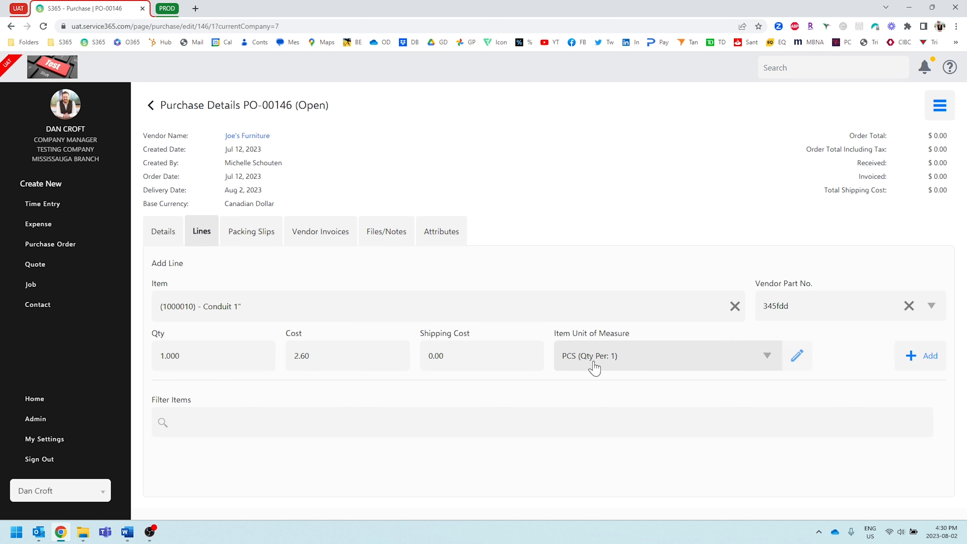
Create an FT unit of measure with quantity 1 per unit for the Conduit 1" line and view the available units.
left_click(768, 356)
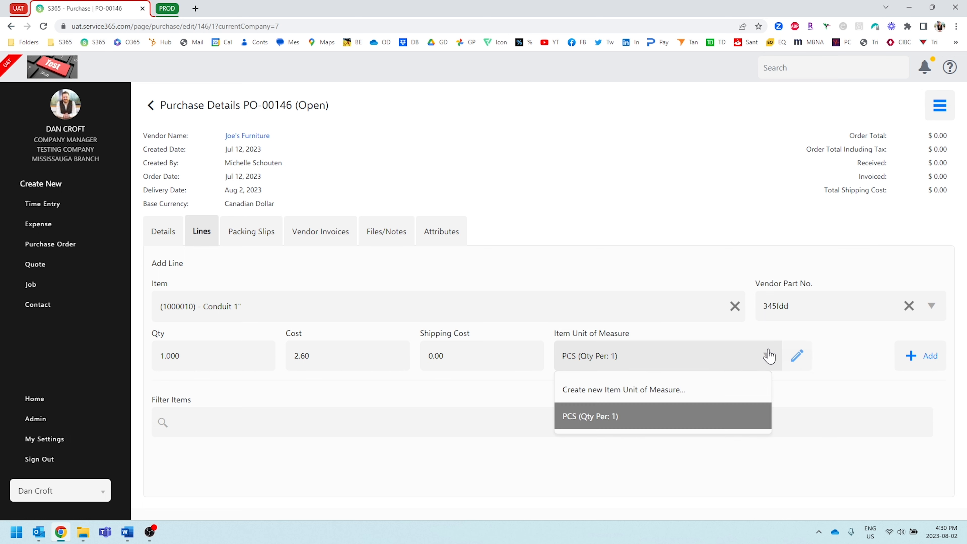
left_click(646, 396)
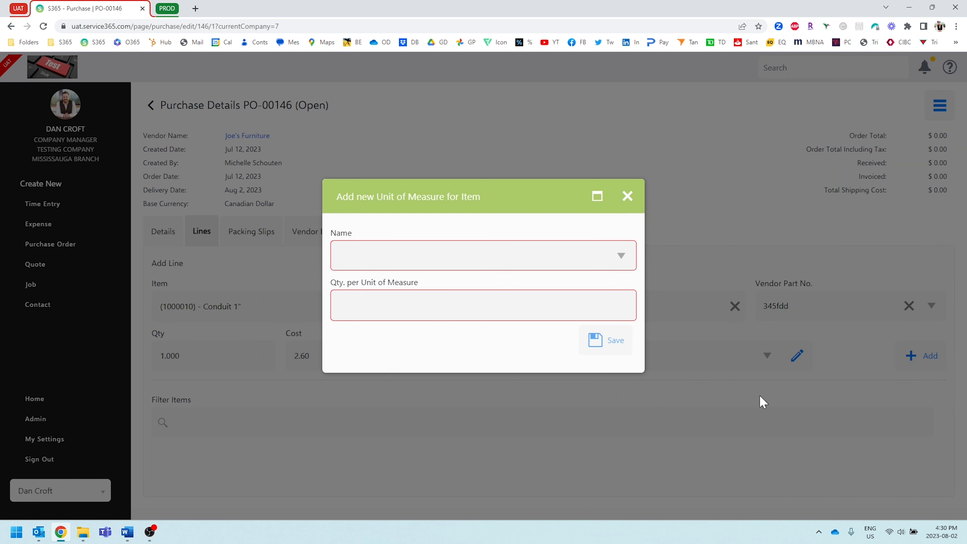
left_click(418, 259)
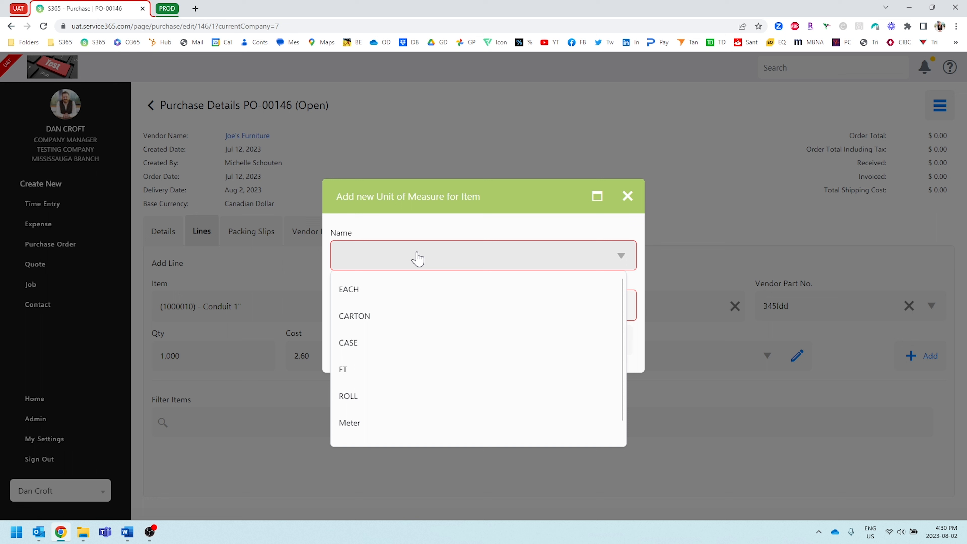
left_click(385, 370)
left_click(390, 307)
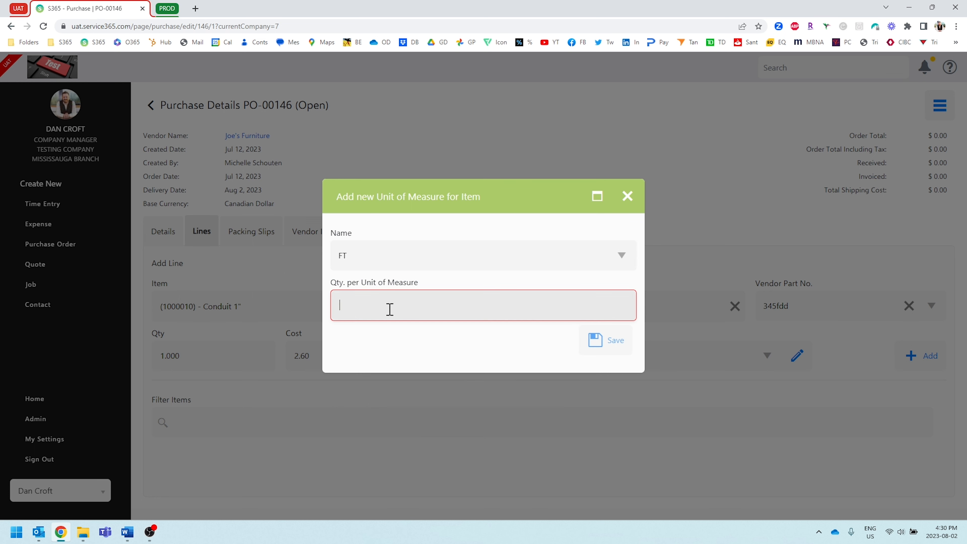
type("1")
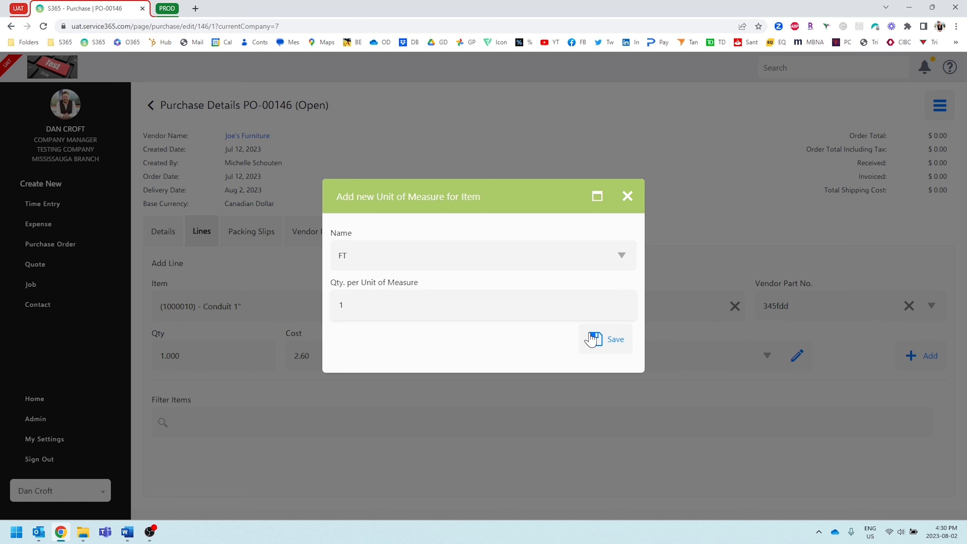
left_click(610, 344)
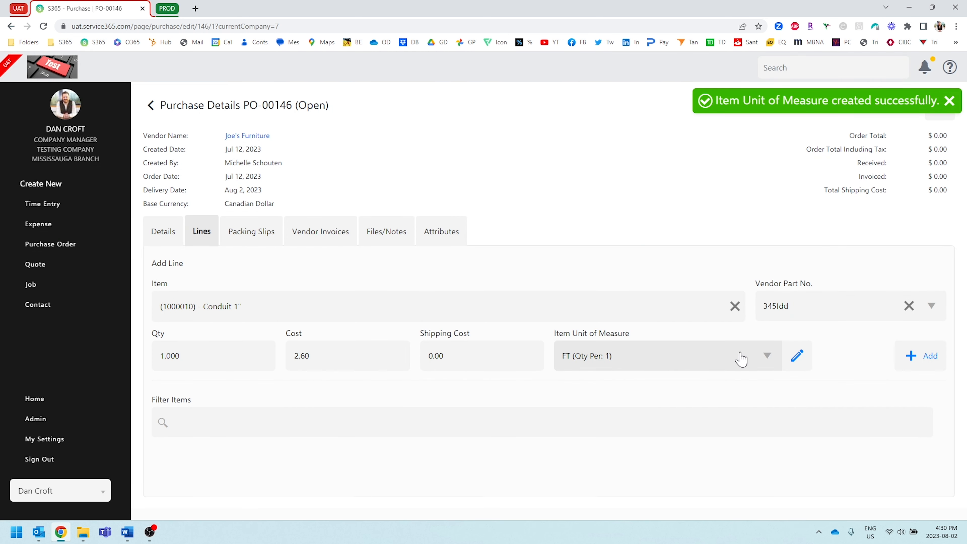
left_click(767, 355)
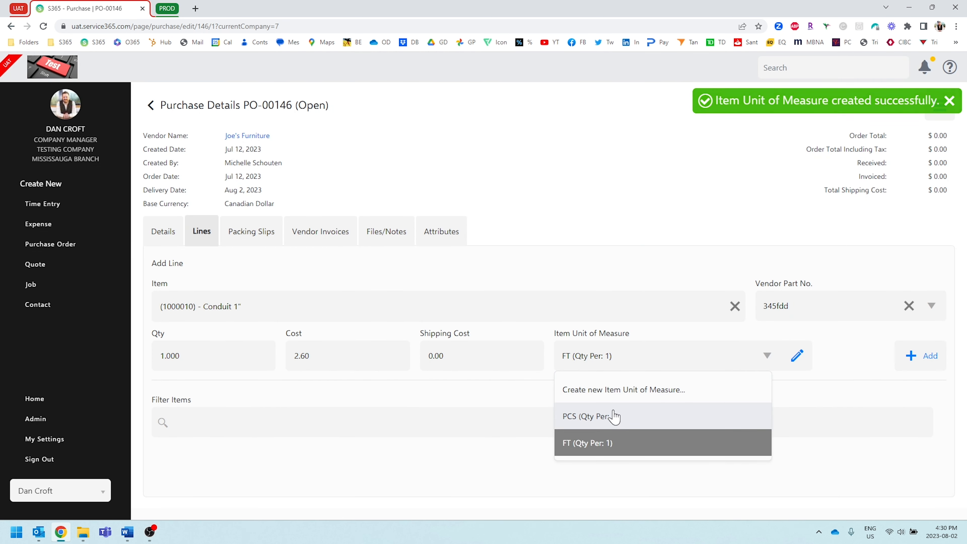